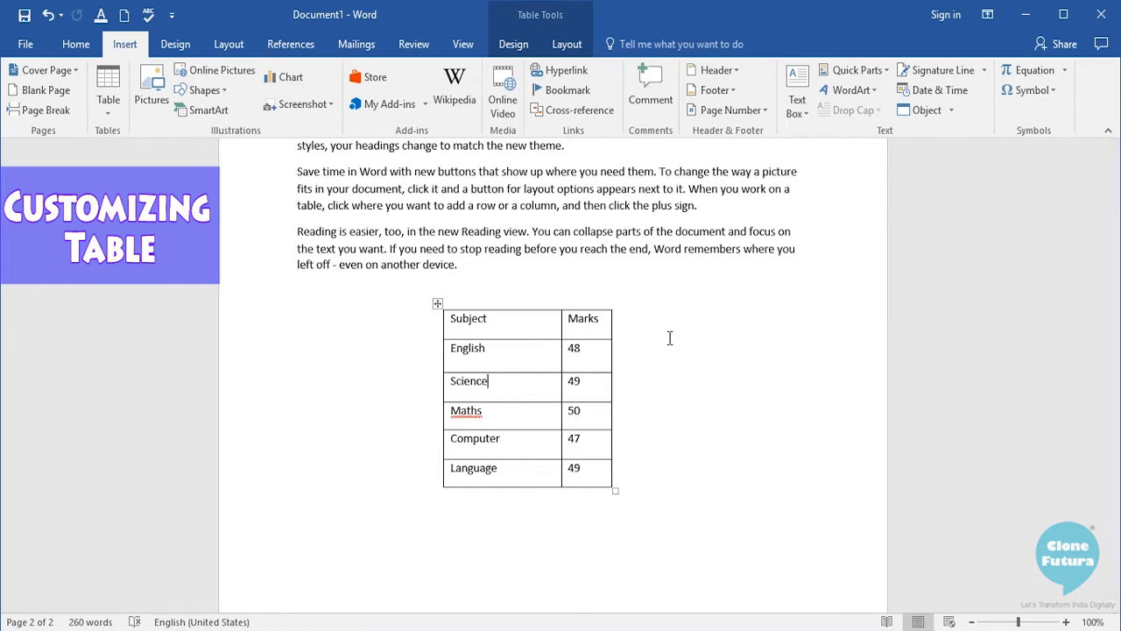
Step: Apply the green List Tables style with a solid header row and plain white body rows to the Subject and Marks table
{"action": "left_click", "coordinate": [680, 352]}
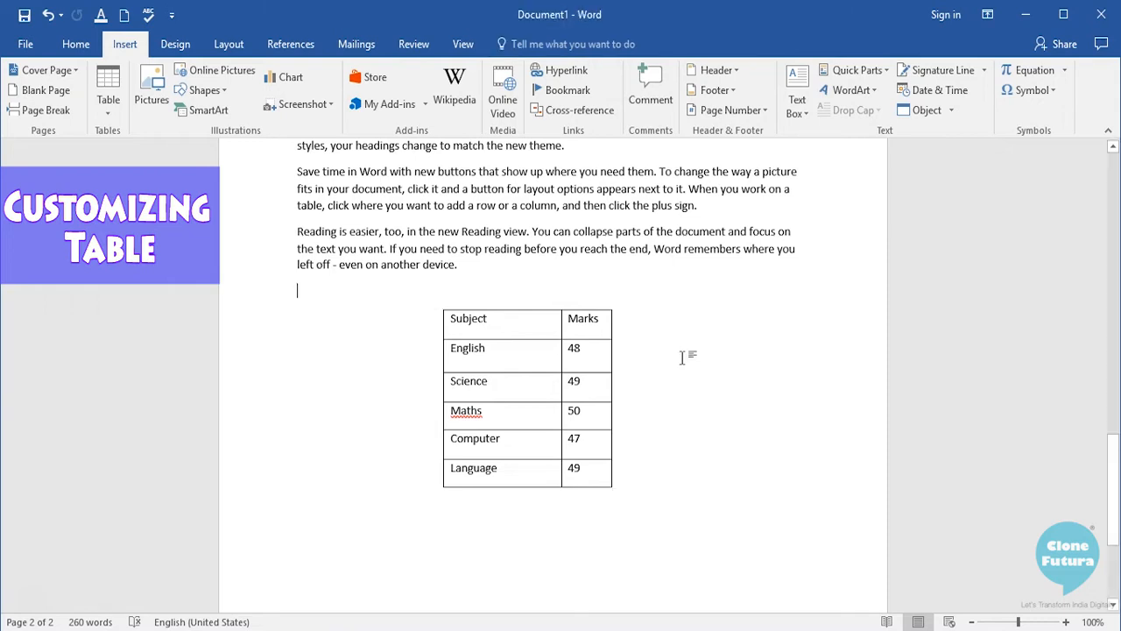
{"action": "left_click", "coordinate": [523, 377]}
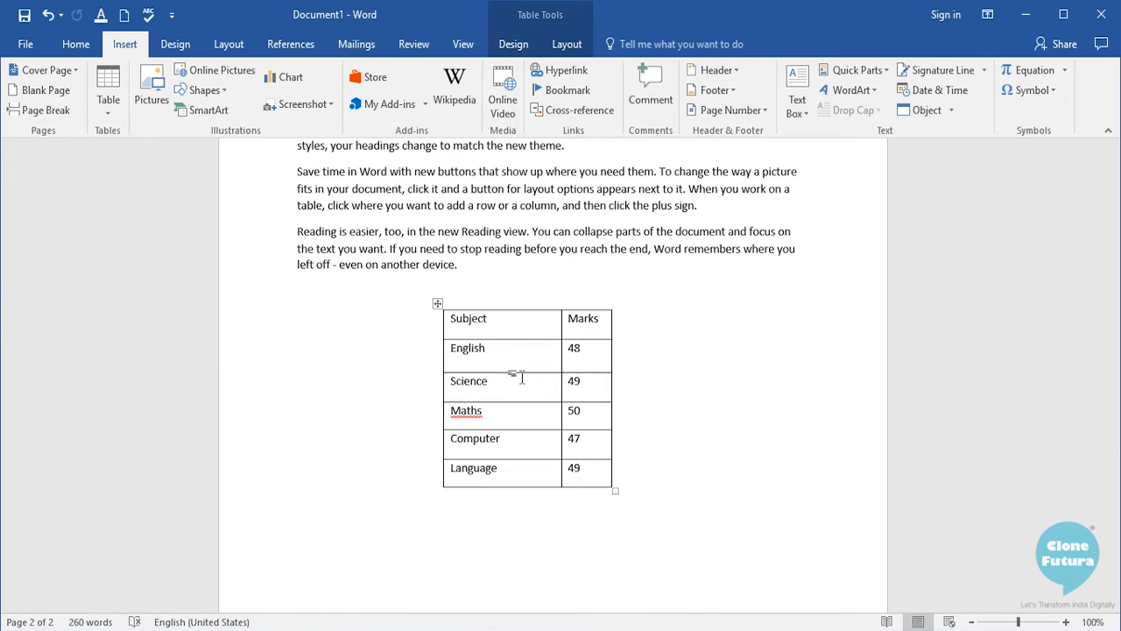
{"action": "left_click", "coordinate": [514, 44]}
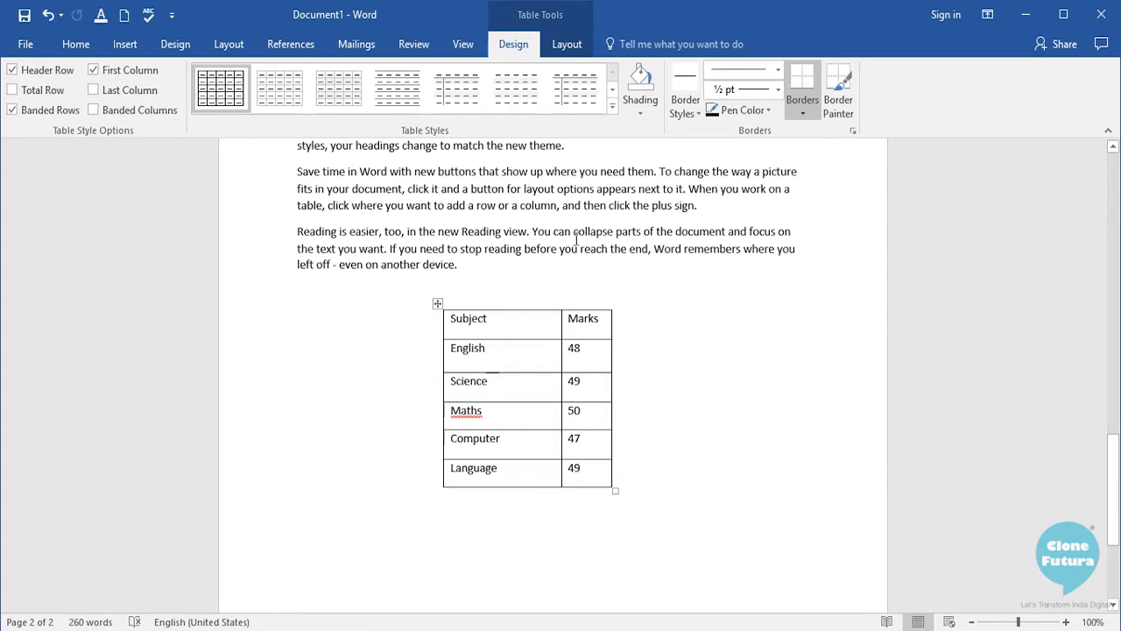
{"action": "left_click", "coordinate": [612, 106]}
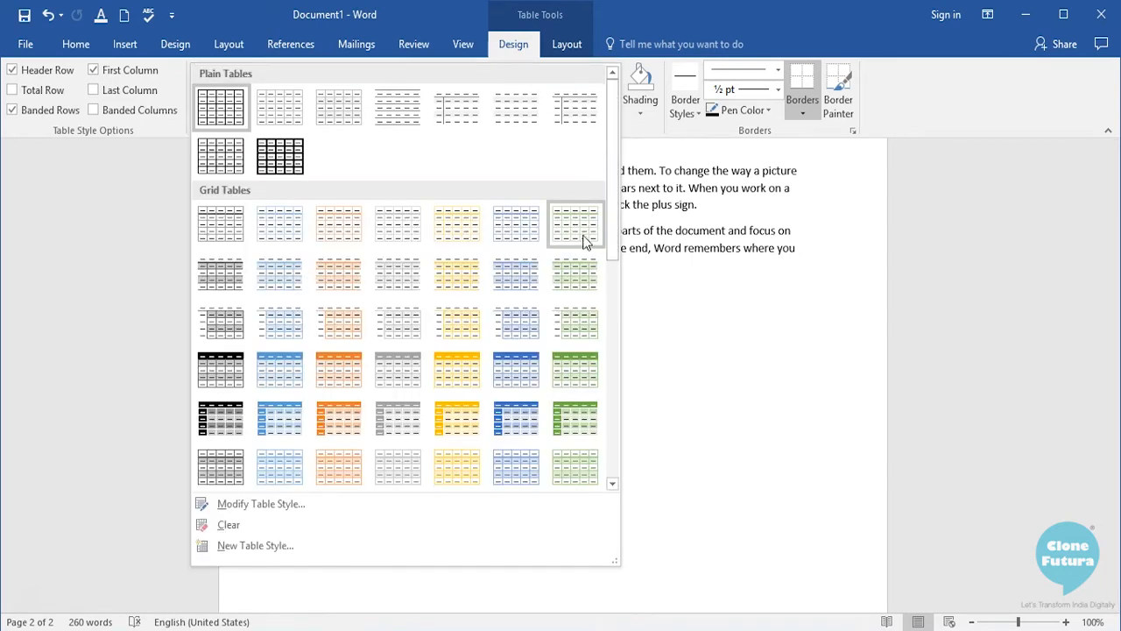
{"action": "scroll", "coordinate": [565, 372], "scroll_direction": "down", "scroll_amount": 3}
{"action": "scroll", "coordinate": [565, 372], "scroll_direction": "down", "scroll_amount": 2}
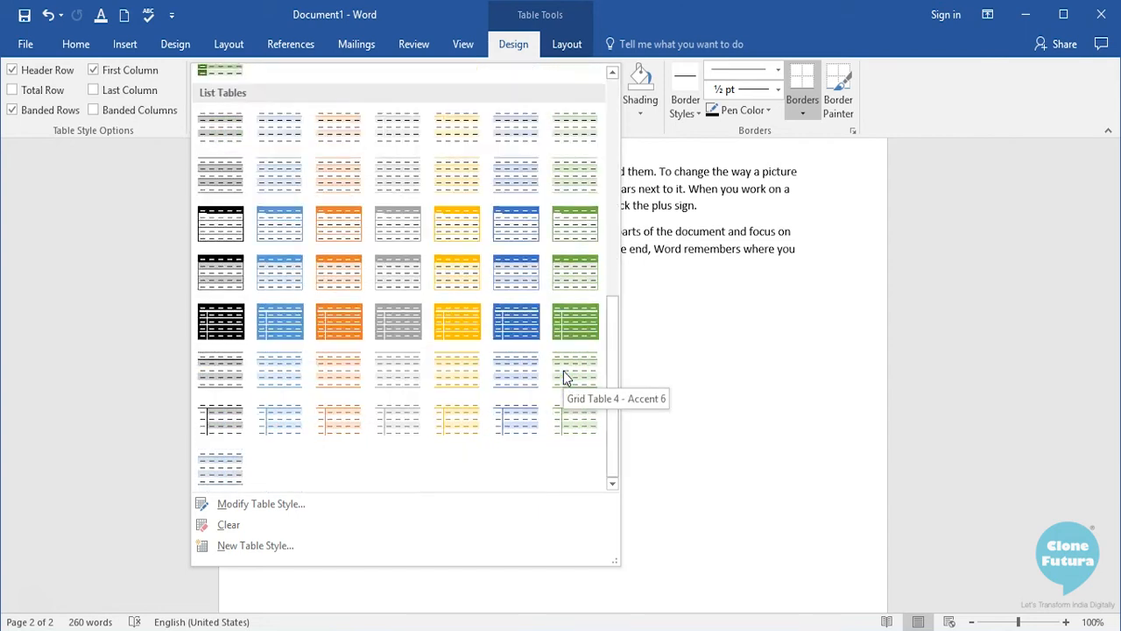
{"action": "scroll", "coordinate": [569, 367], "scroll_direction": "up", "scroll_amount": 1}
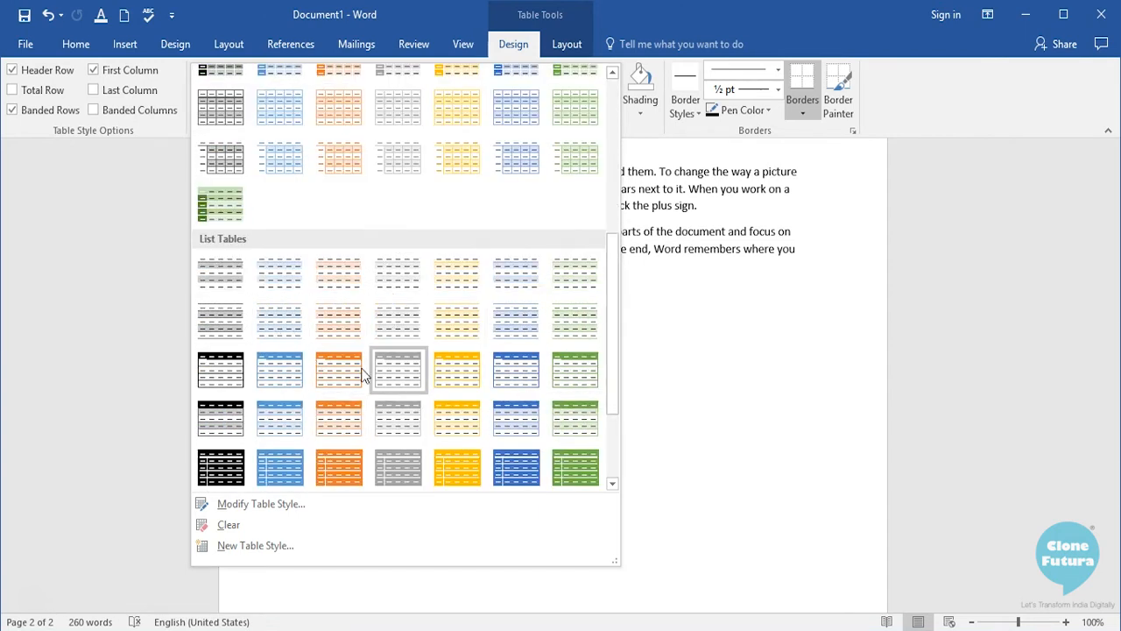
{"action": "scroll", "coordinate": [395, 411], "scroll_direction": "down", "scroll_amount": 3}
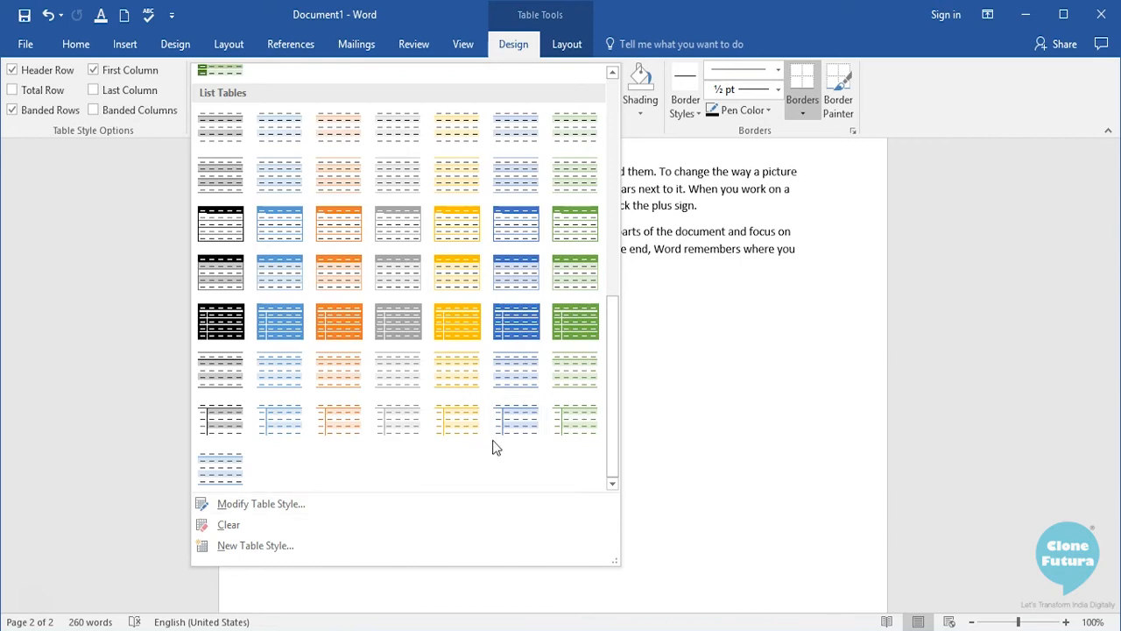
{"action": "scroll", "coordinate": [490, 442], "scroll_direction": "up", "scroll_amount": 6}
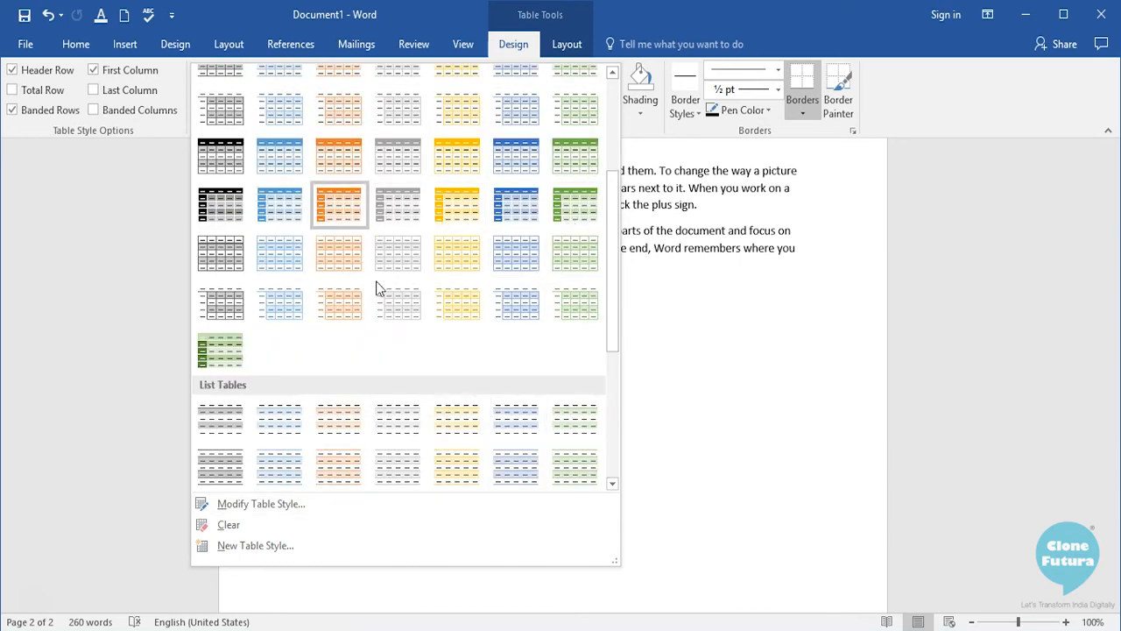
{"action": "scroll", "coordinate": [522, 333], "scroll_direction": "down", "scroll_amount": 6}
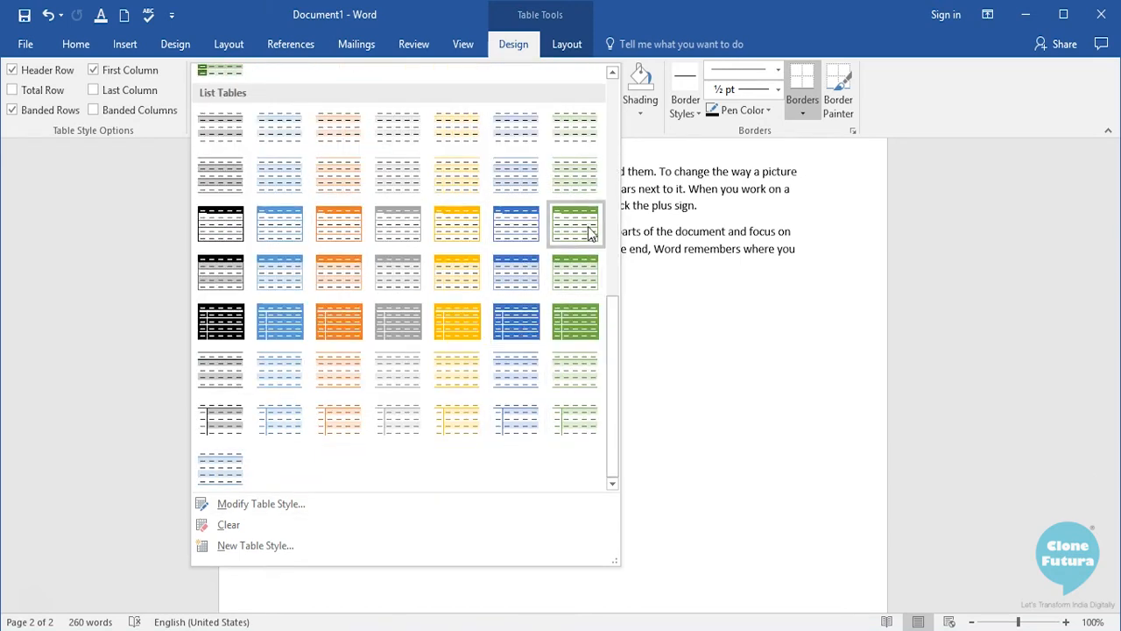
{"action": "key", "text": "Escape"}
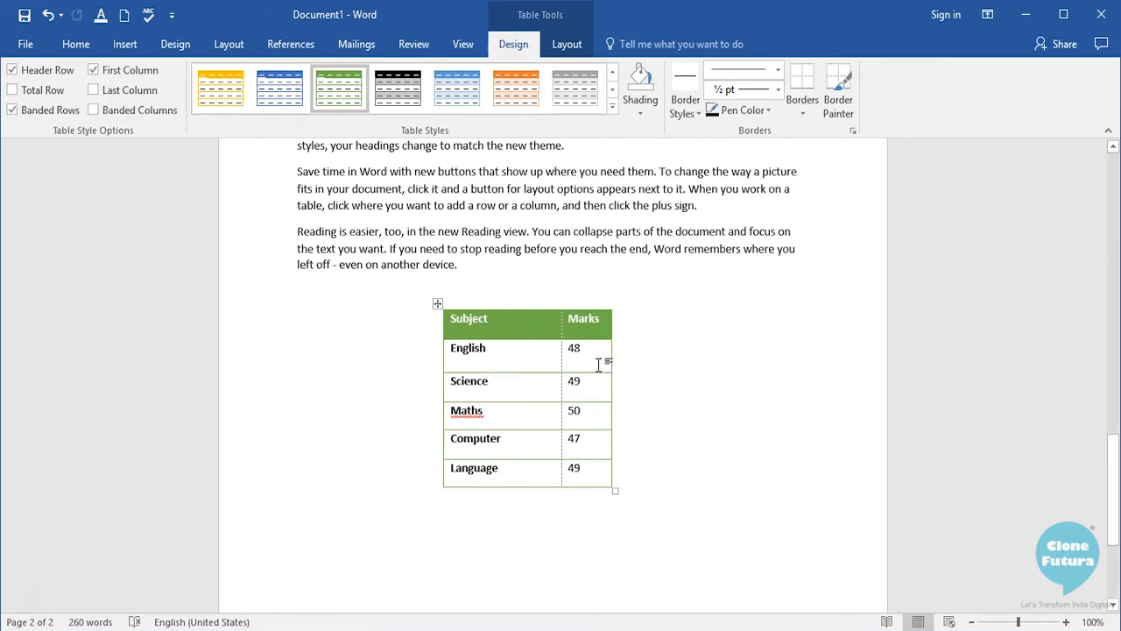
{"action": "left_click", "coordinate": [641, 107]}
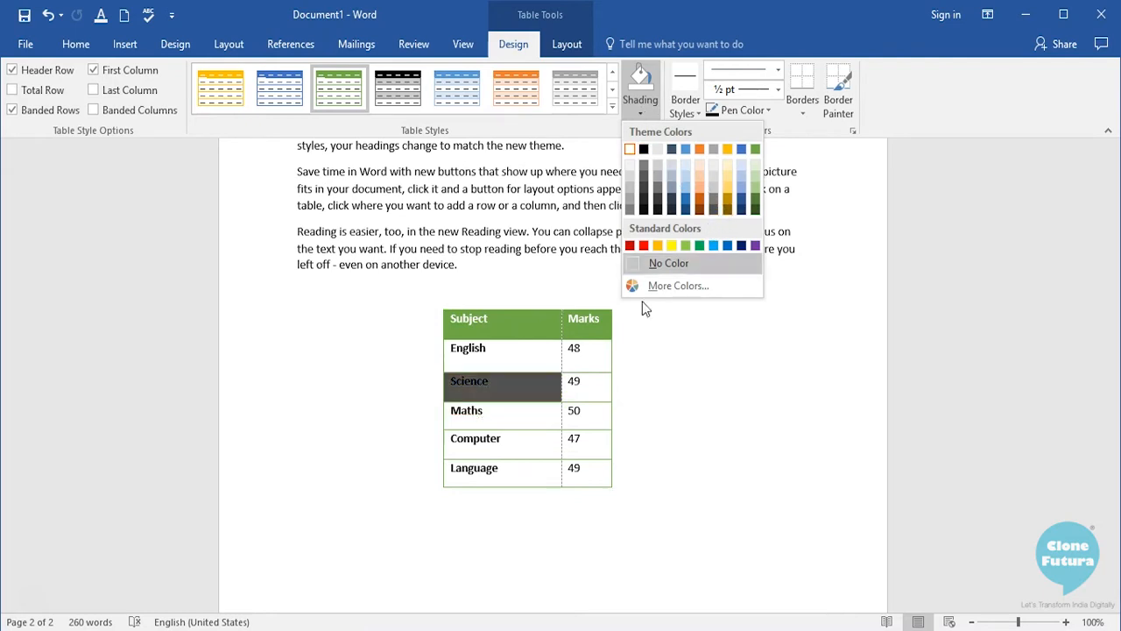
{"action": "left_click", "coordinate": [503, 410]}
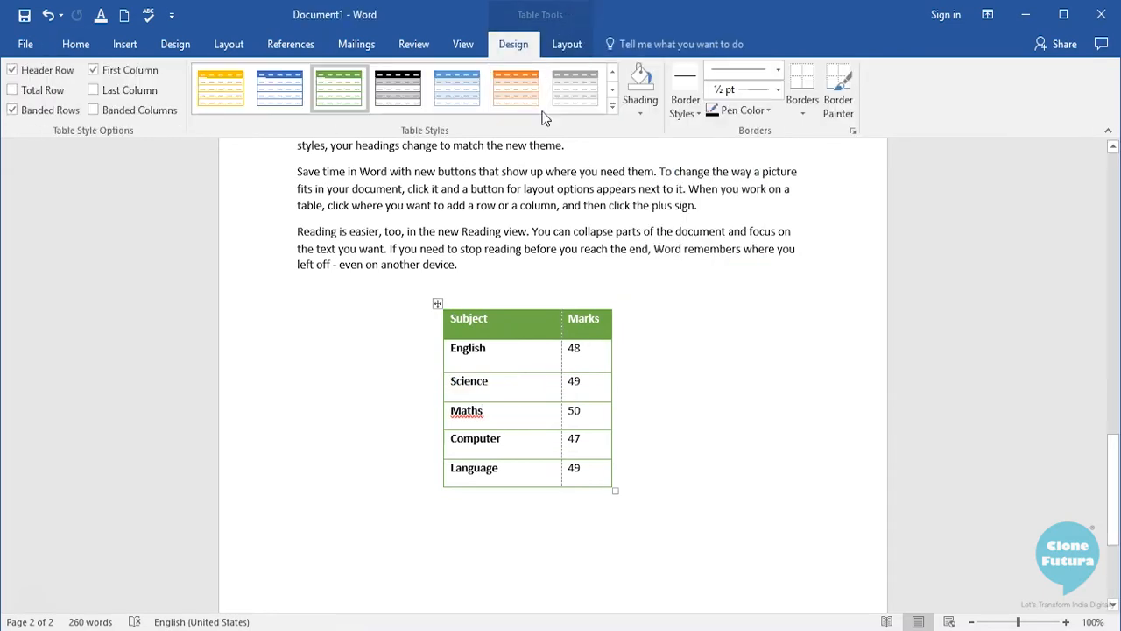
{"action": "left_click", "coordinate": [610, 108]}
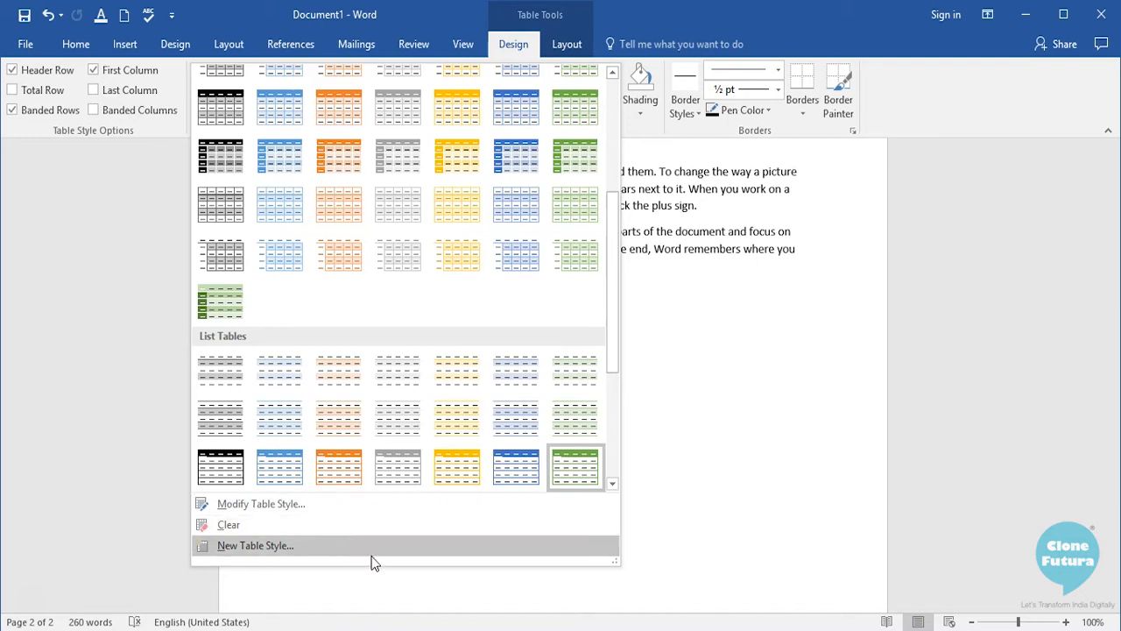
{"action": "left_click", "coordinate": [711, 428]}
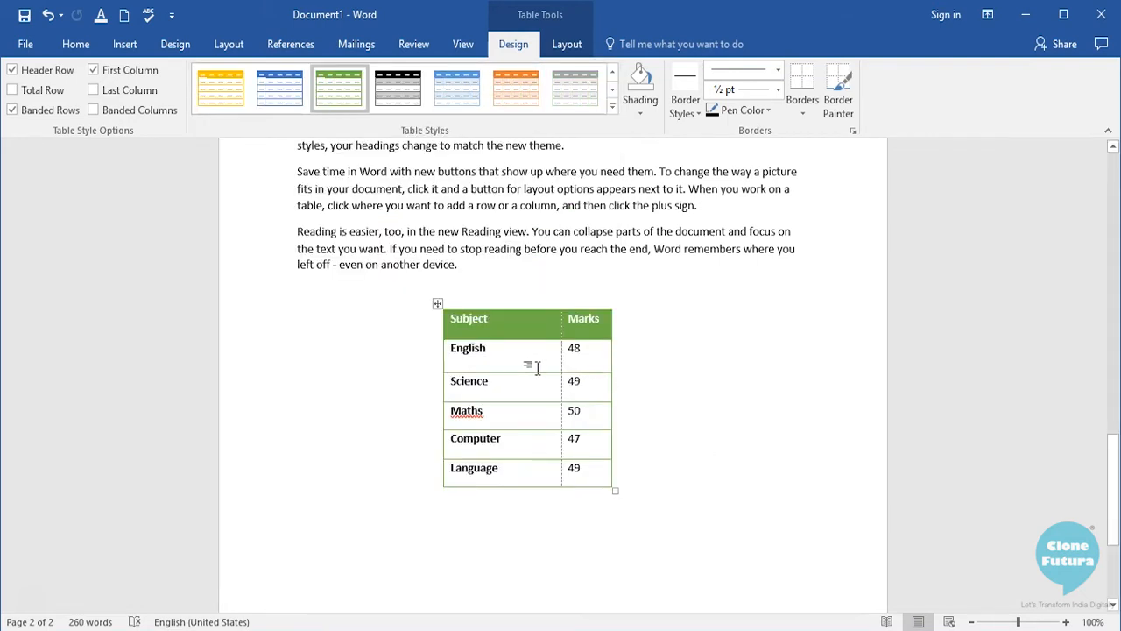
Step: Shade the English cell with a light orange theme color
{"action": "left_click", "coordinate": [512, 349]}
{"action": "left_click_drag", "start_coordinate": [452, 348], "coordinate": [540, 368]}
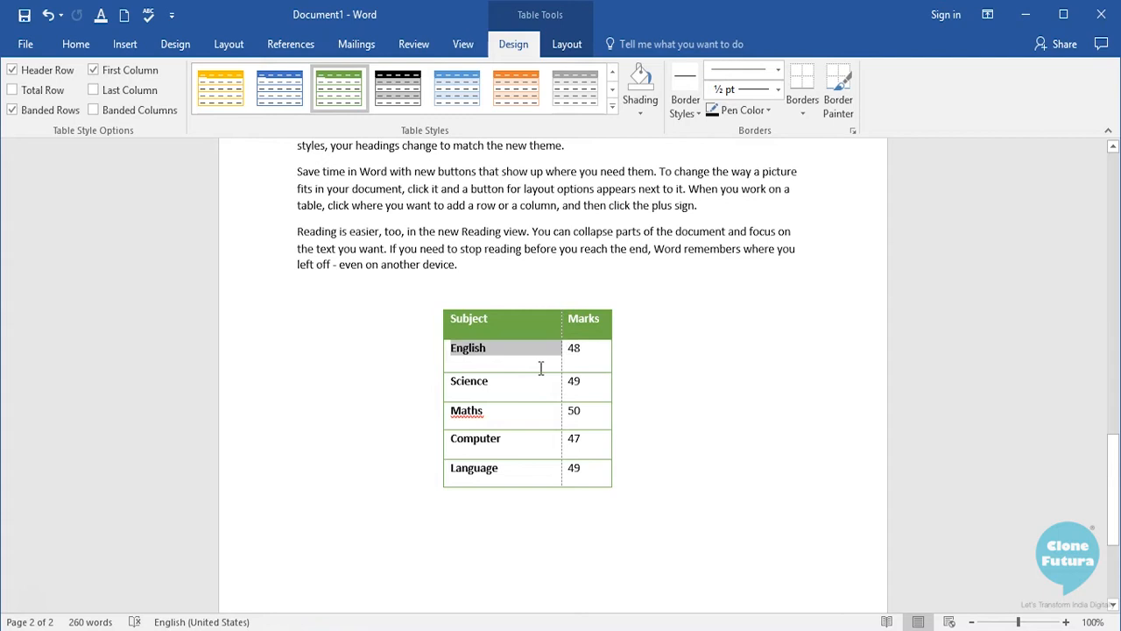
{"action": "left_click", "coordinate": [640, 112]}
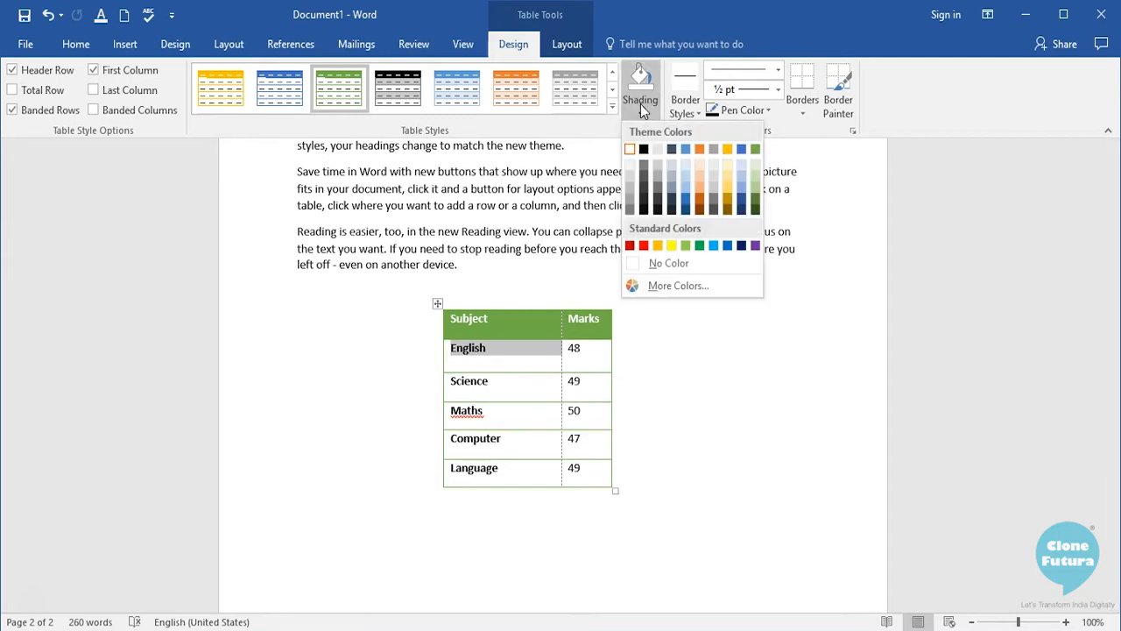
{"action": "left_click", "coordinate": [701, 181]}
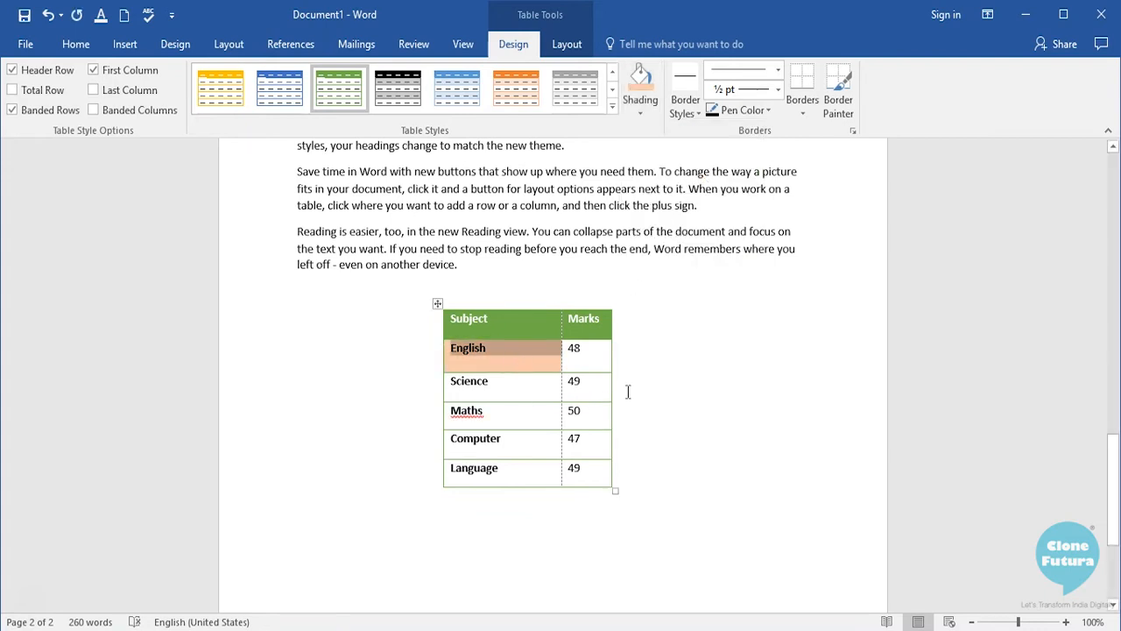
{"action": "left_click", "coordinate": [503, 355]}
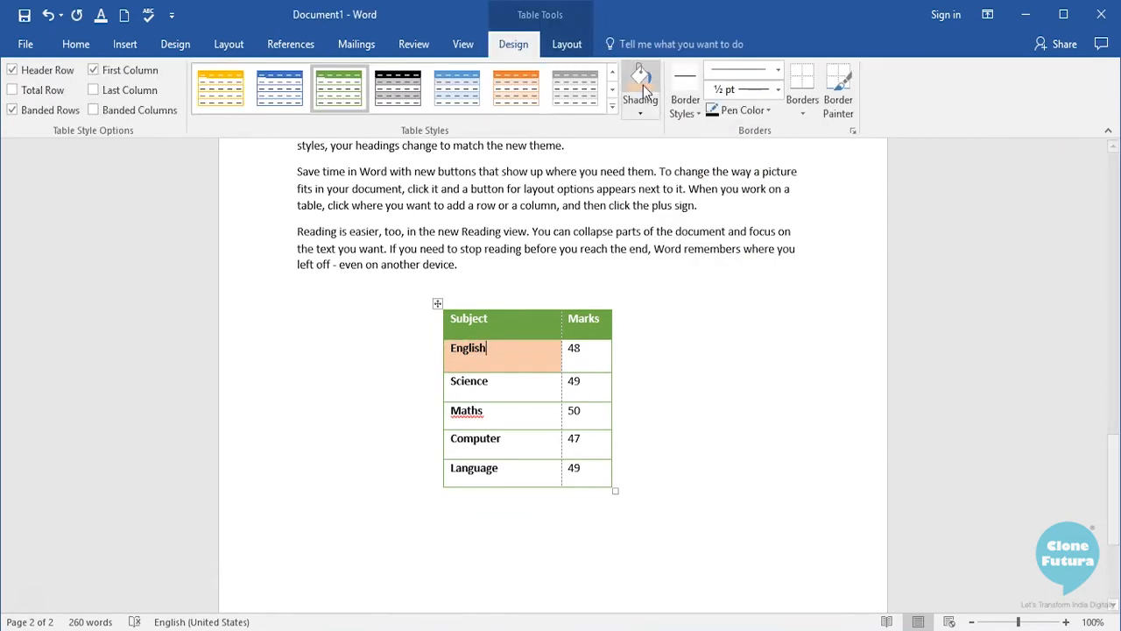
Step: Select the whole table and examine the available theme border styles and border placement options
{"action": "left_click", "coordinate": [699, 116]}
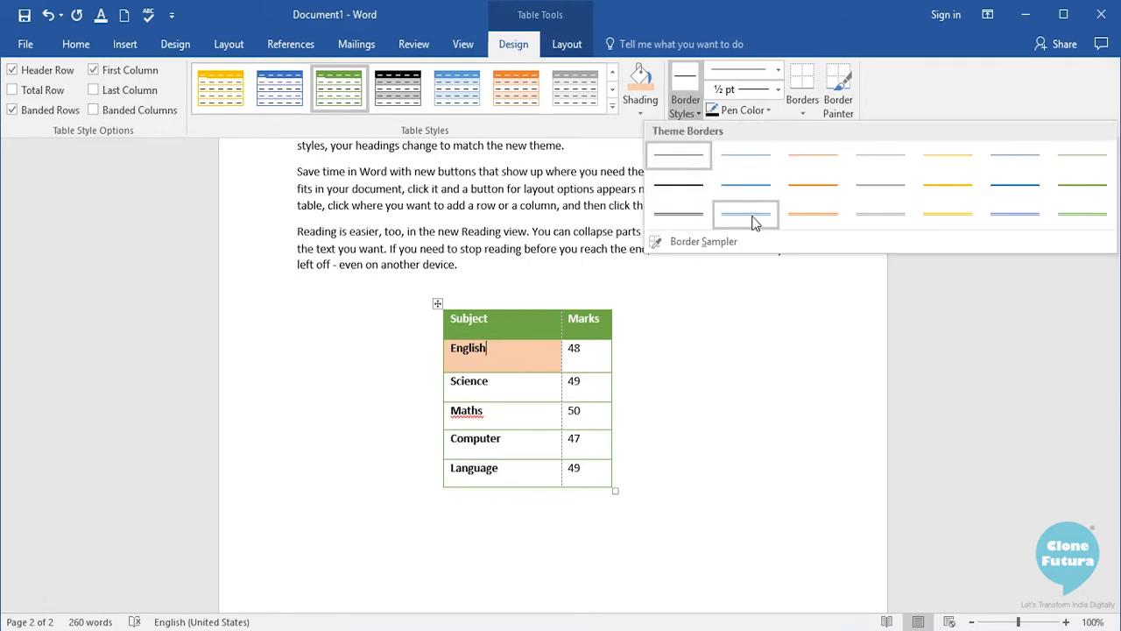
{"action": "left_click", "coordinate": [439, 305]}
{"action": "left_click", "coordinate": [438, 304]}
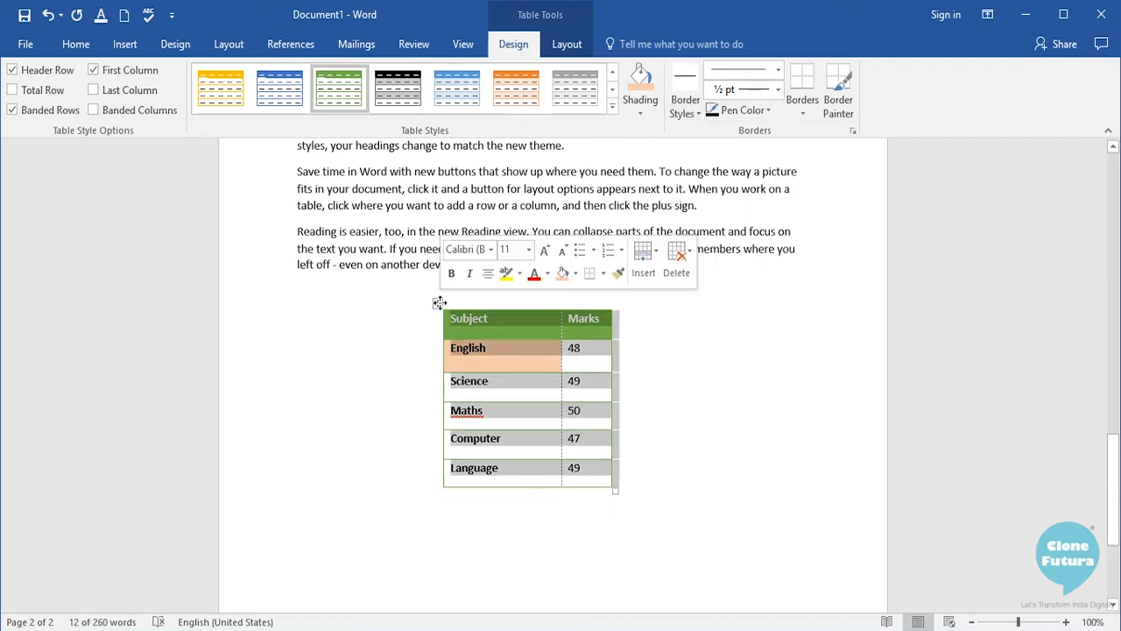
{"action": "left_click", "coordinate": [682, 104]}
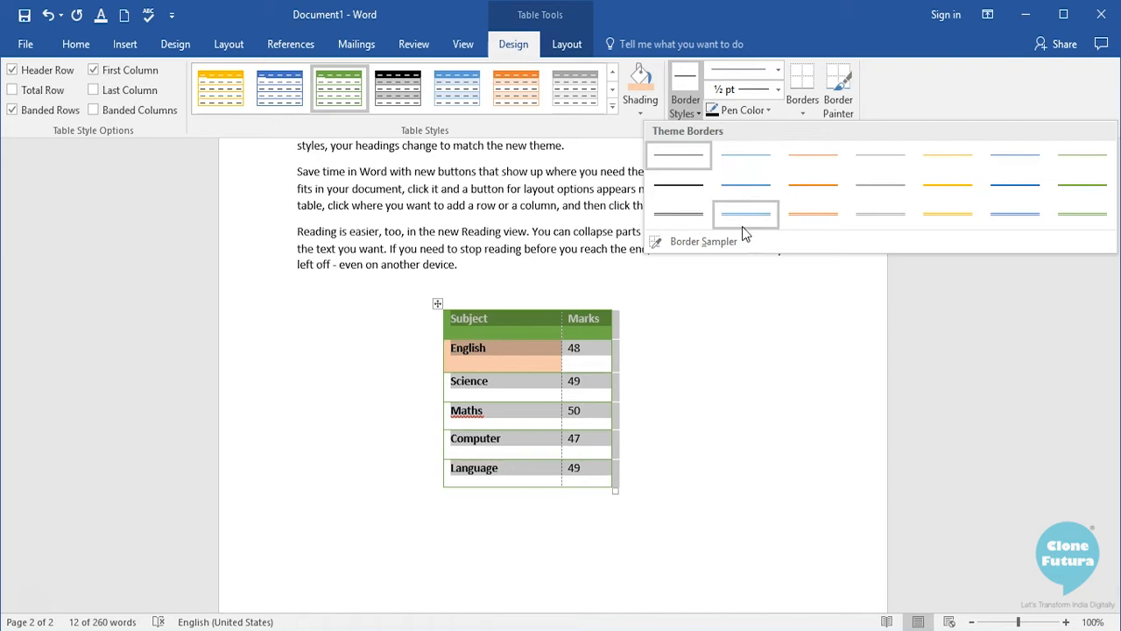
{"action": "left_click", "coordinate": [810, 107]}
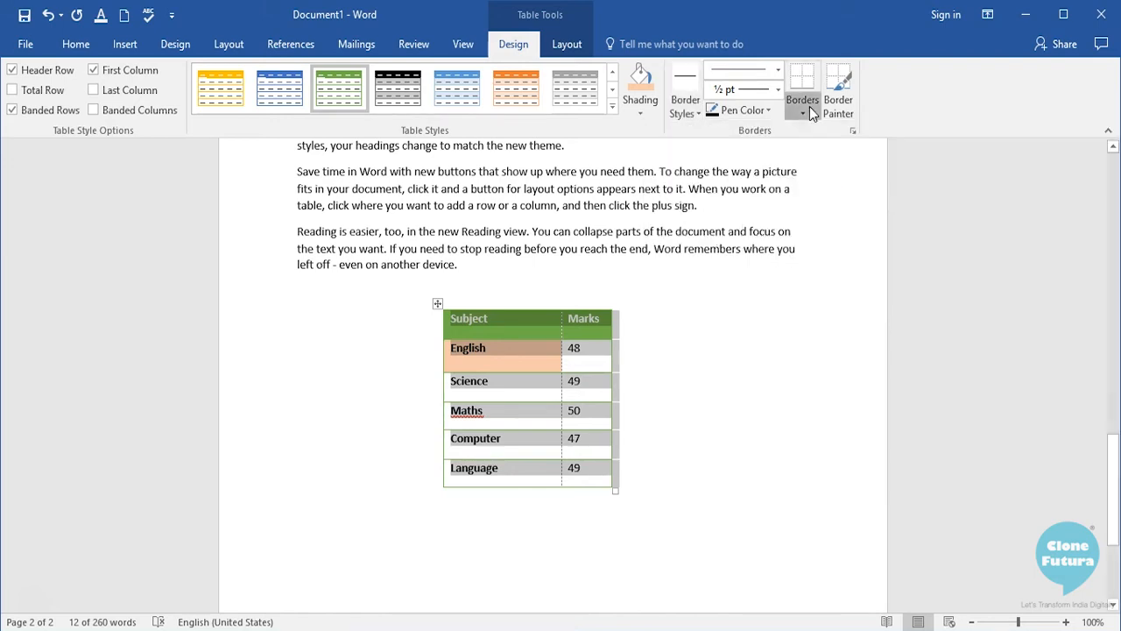
{"action": "left_click", "coordinate": [809, 106]}
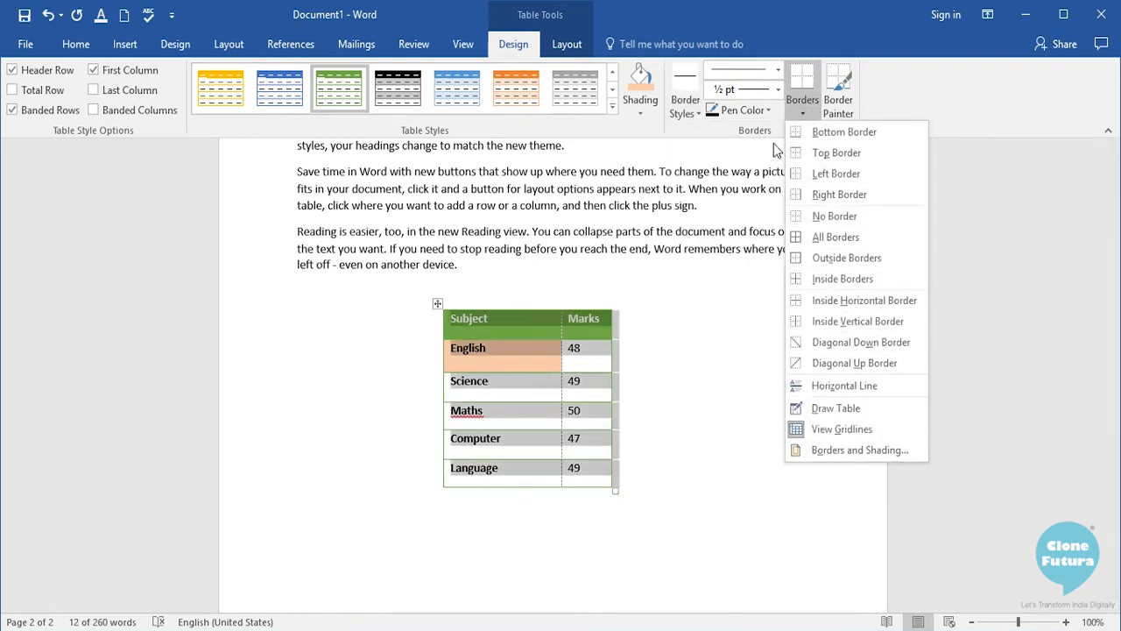
{"action": "left_click", "coordinate": [685, 109]}
{"action": "left_click", "coordinate": [759, 363]}
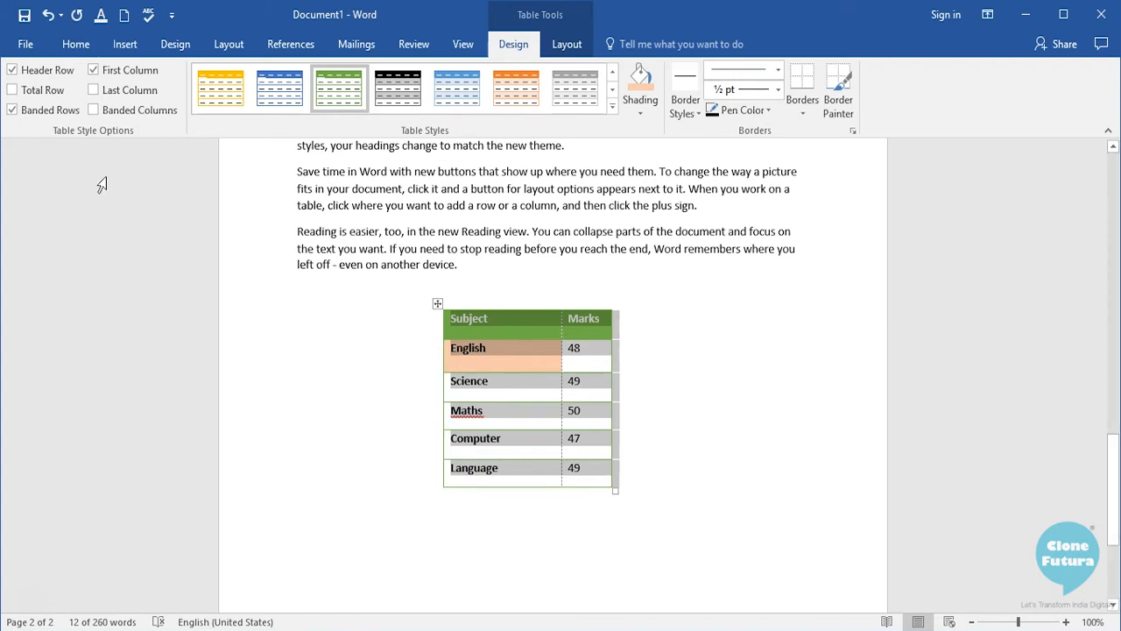
Step: Switch the table's Header Row and First Column style options off and back on
{"action": "left_click", "coordinate": [13, 72]}
{"action": "left_click", "coordinate": [13, 70]}
{"action": "left_click", "coordinate": [92, 70]}
{"action": "left_click", "coordinate": [106, 76]}
Step: Try the Total Row style option on the table and turn it off again
{"action": "left_click", "coordinate": [16, 92]}
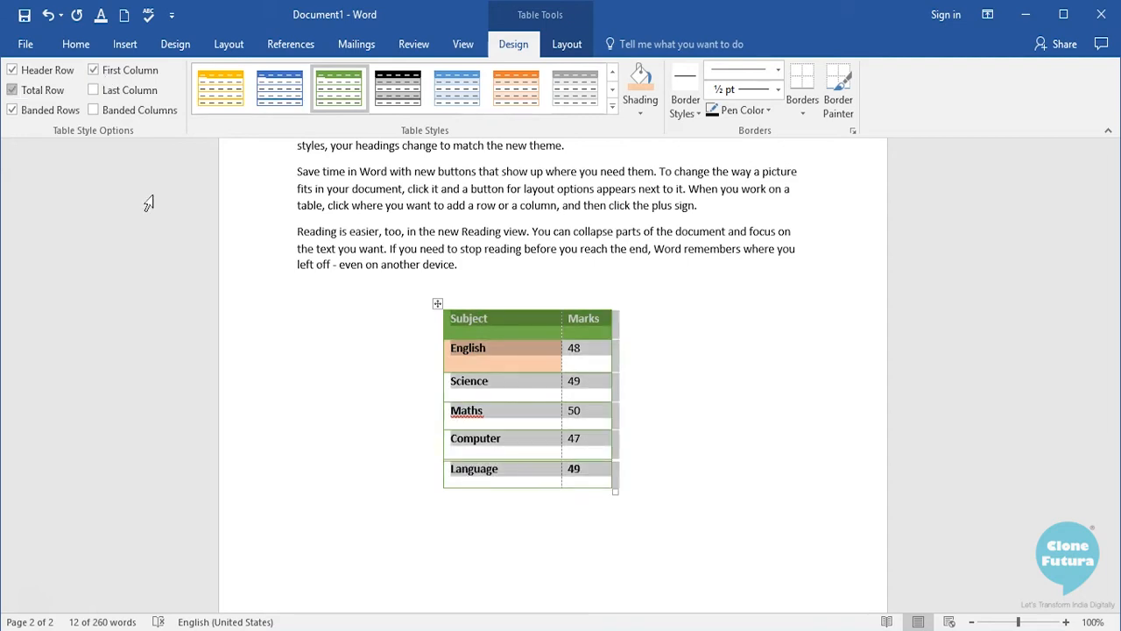
{"action": "left_click", "coordinate": [408, 374]}
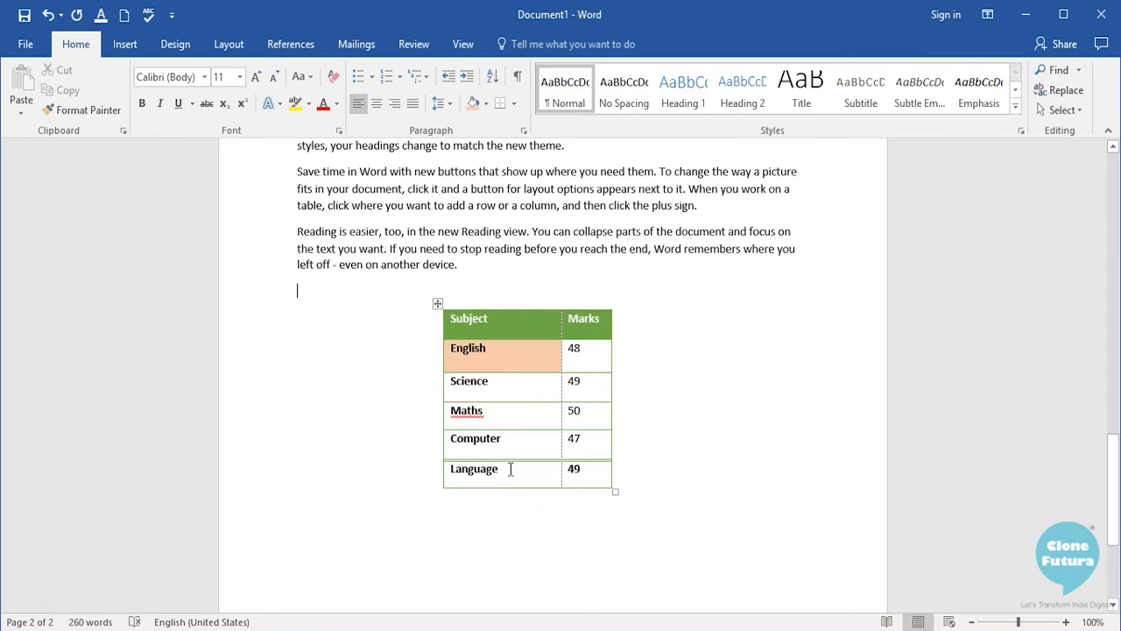
{"action": "left_click", "coordinate": [525, 328]}
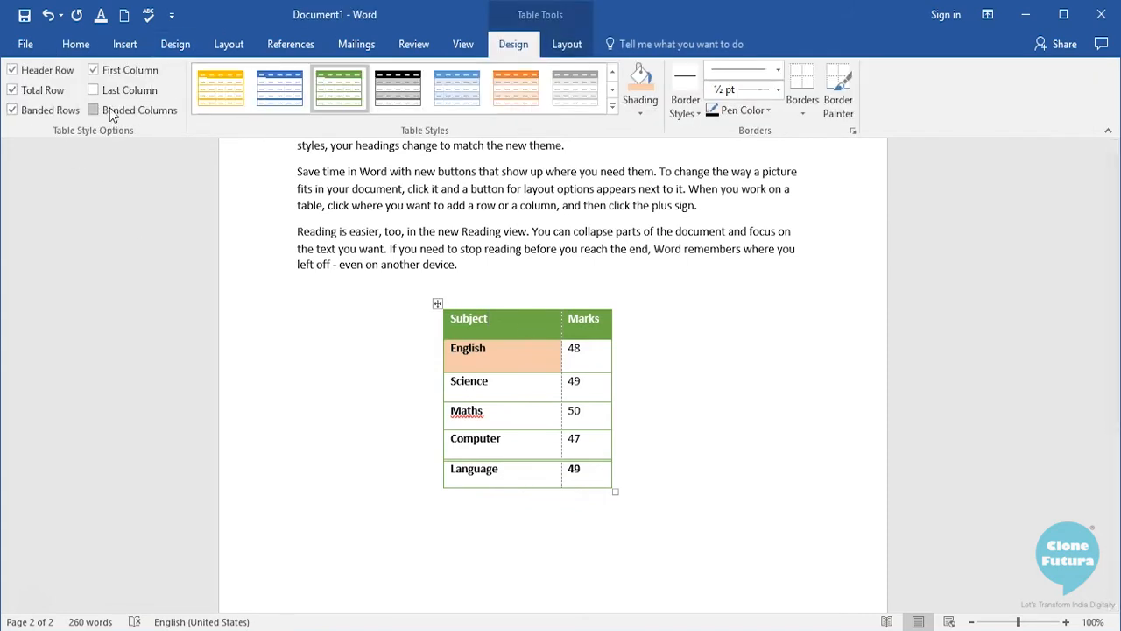
{"action": "left_click", "coordinate": [61, 93]}
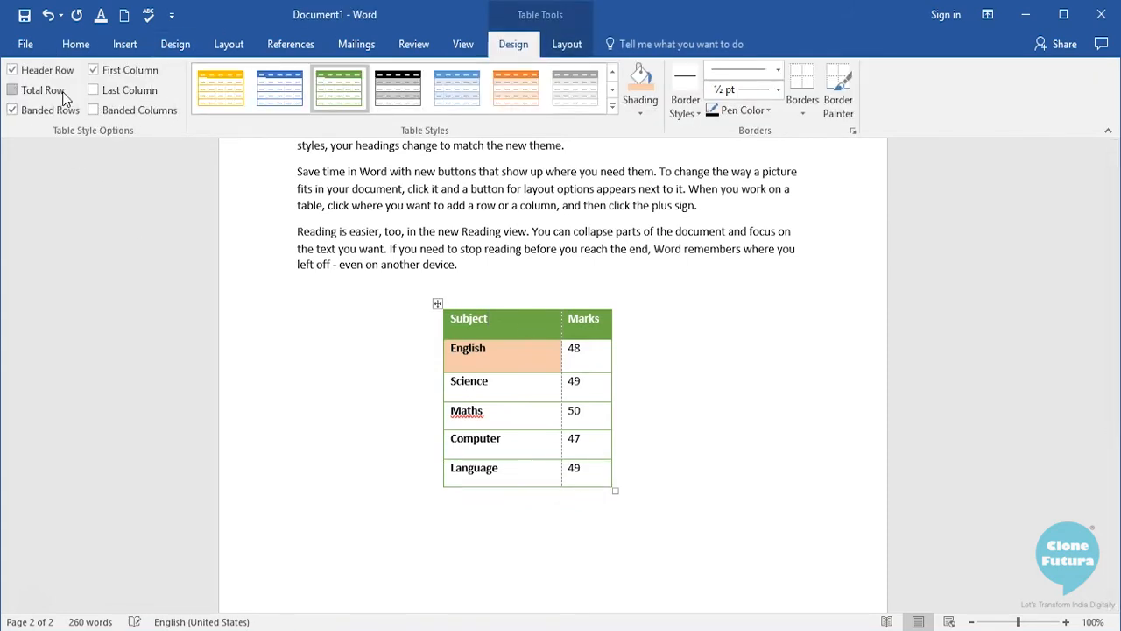
Step: Insert an empty row below the Language row of the table
{"action": "left_click", "coordinate": [632, 464]}
{"action": "left_click", "coordinate": [517, 412]}
{"action": "left_click", "coordinate": [568, 44]}
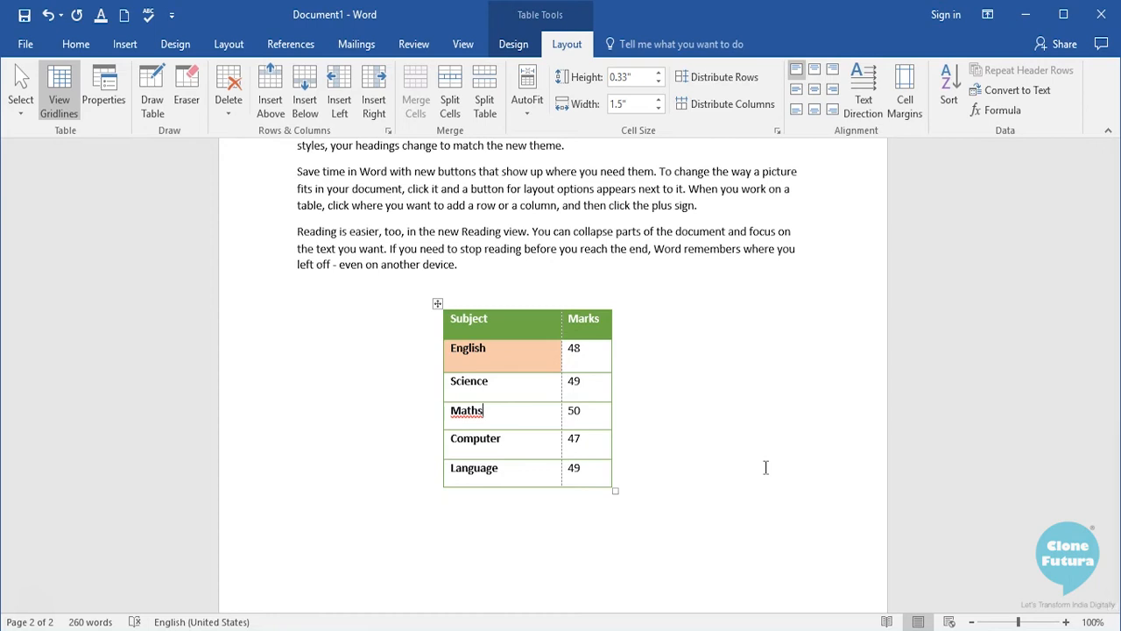
{"action": "left_click", "coordinate": [618, 471]}
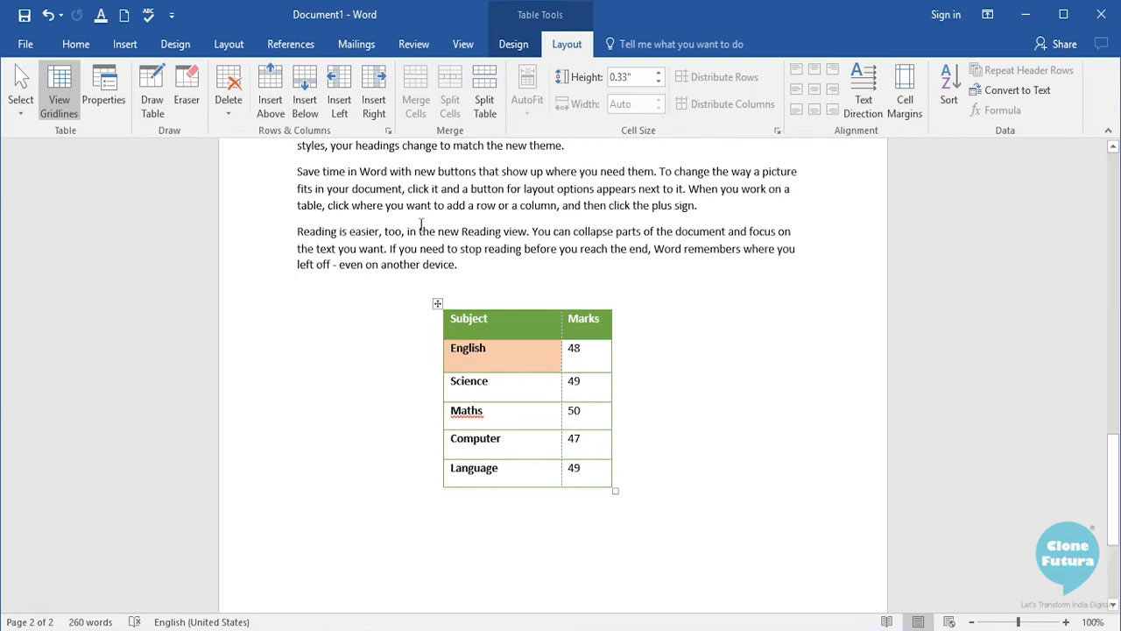
{"action": "left_click", "coordinate": [552, 478]}
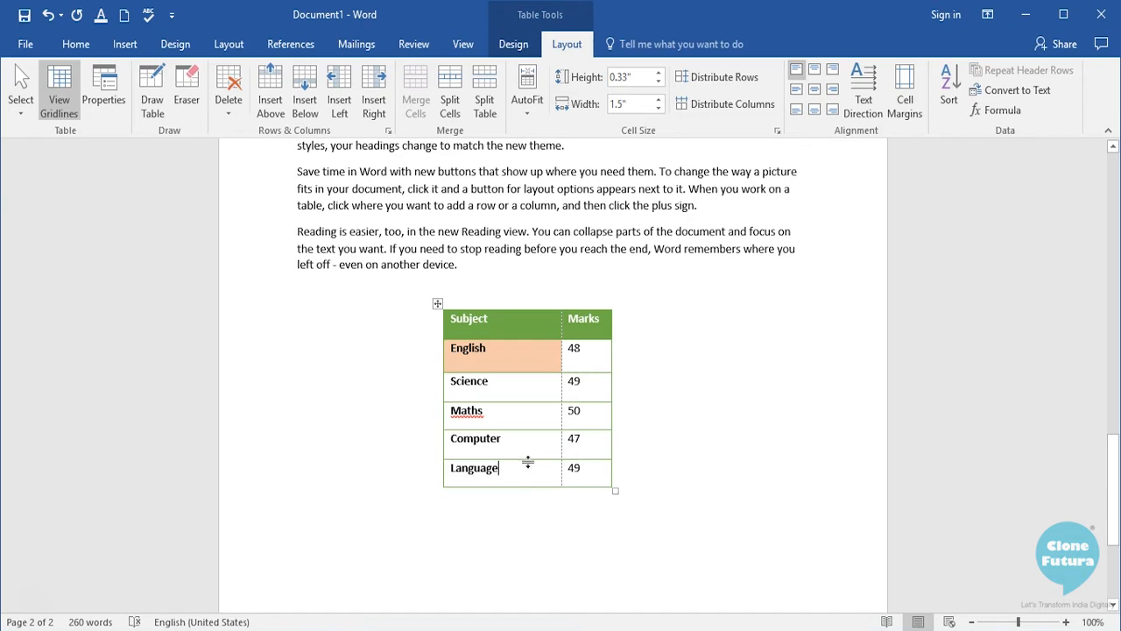
{"action": "left_click", "coordinate": [308, 117]}
Step: Insert another row above the empty last row of the table
{"action": "left_click", "coordinate": [485, 505]}
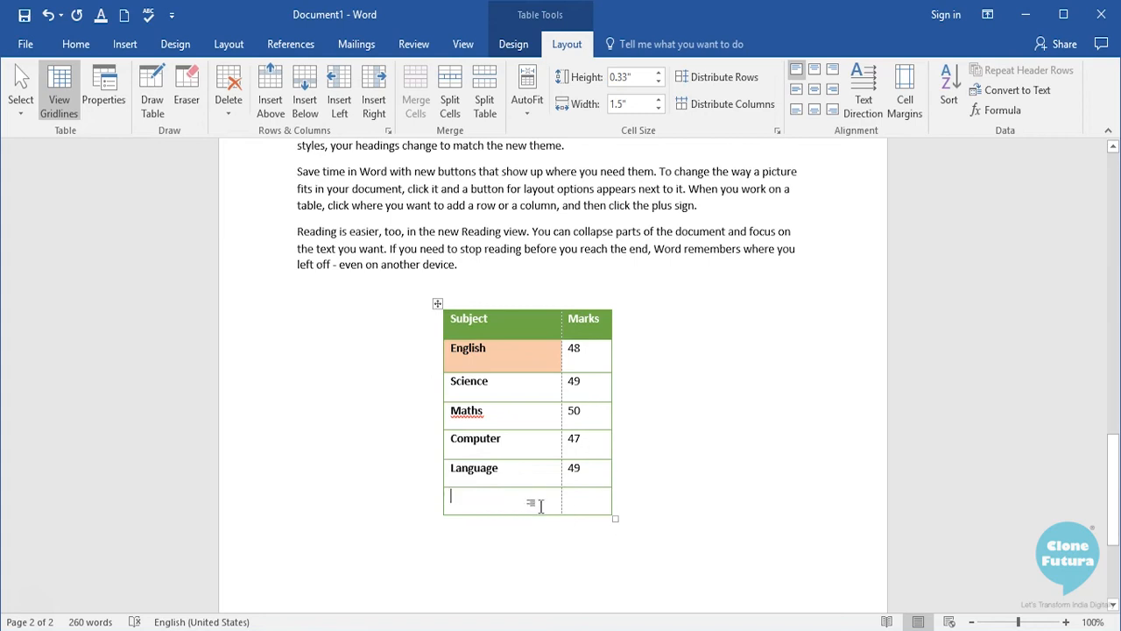
{"action": "left_click", "coordinate": [582, 497]}
{"action": "left_click", "coordinate": [280, 84]}
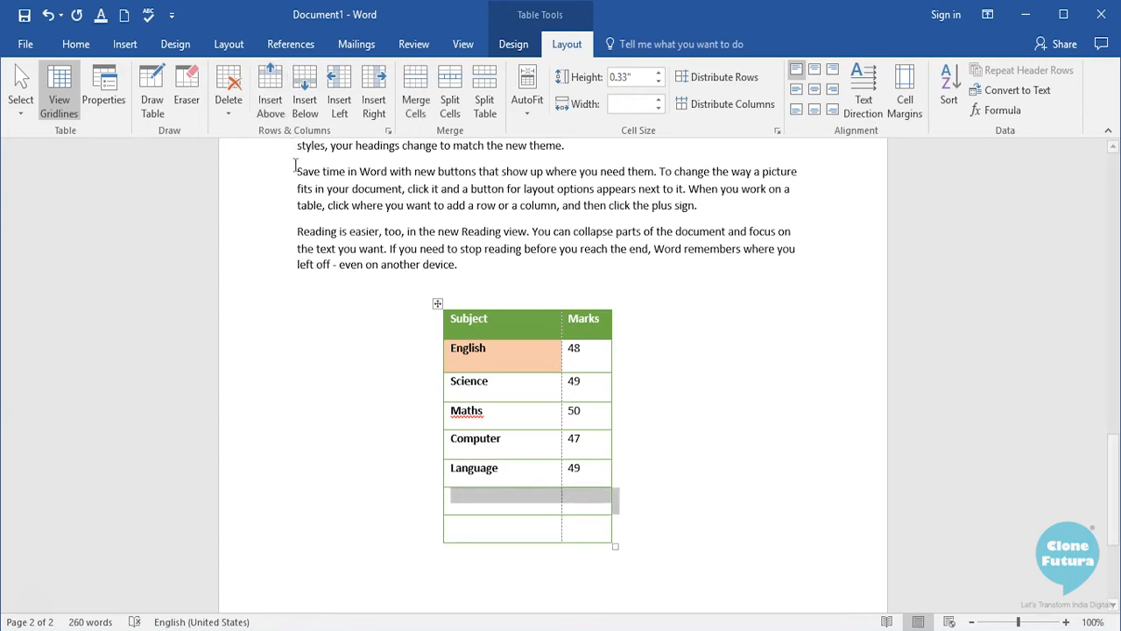
Step: Insert two columns to the left of the Subject column and two more to the right of those new columns
{"action": "left_click", "coordinate": [340, 104]}
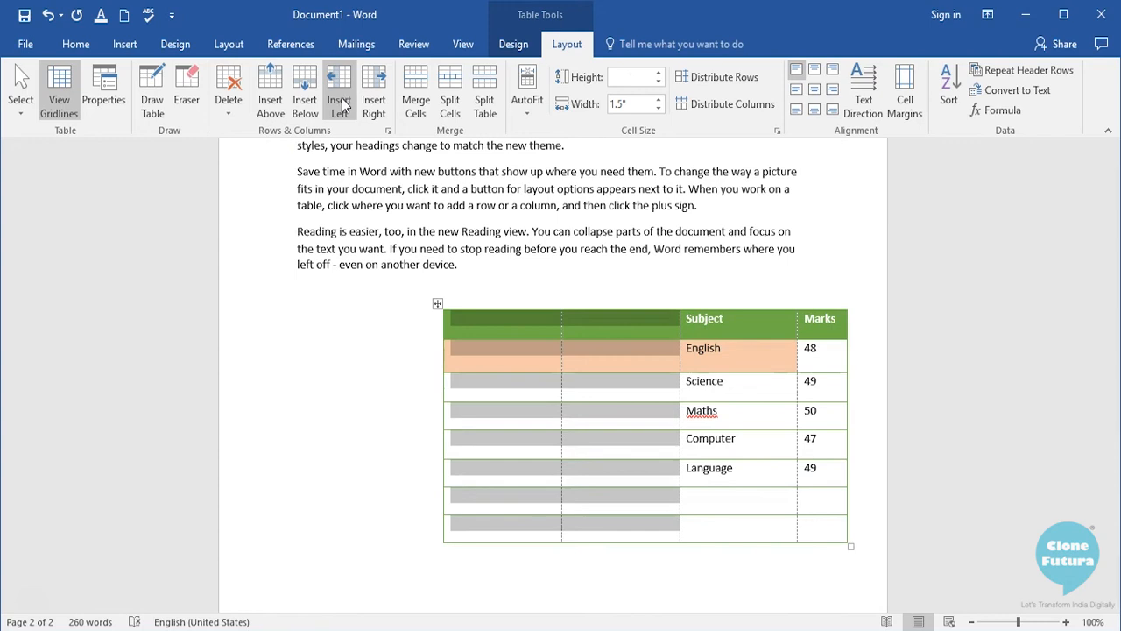
{"action": "left_click", "coordinate": [379, 117]}
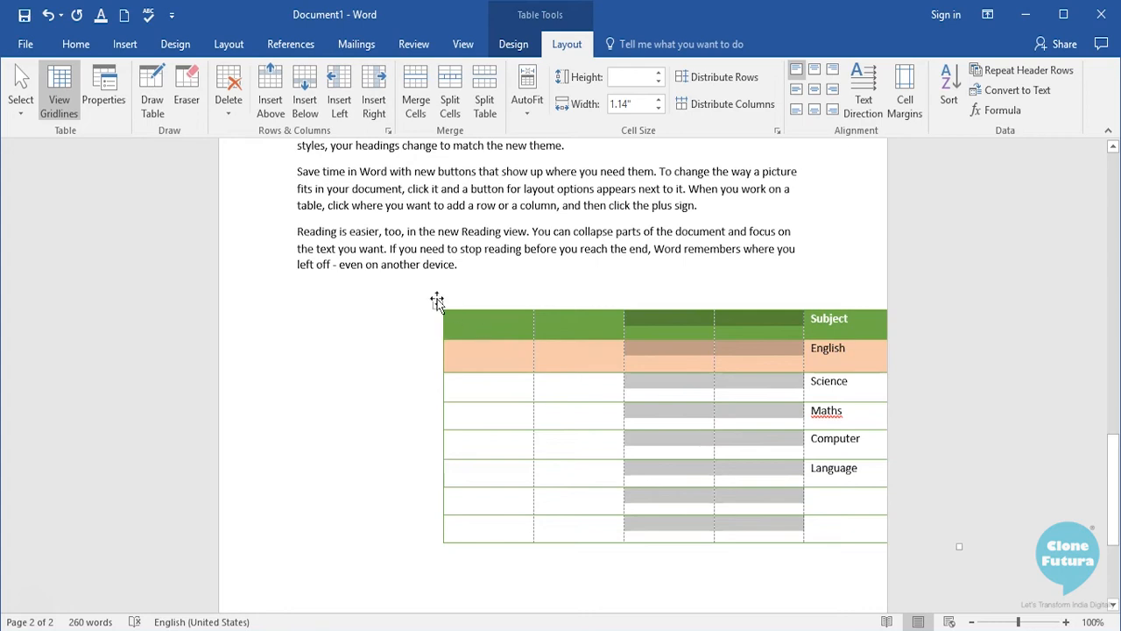
Step: Delete the four empty columns to the left of the Subject column
{"action": "left_click", "coordinate": [229, 103]}
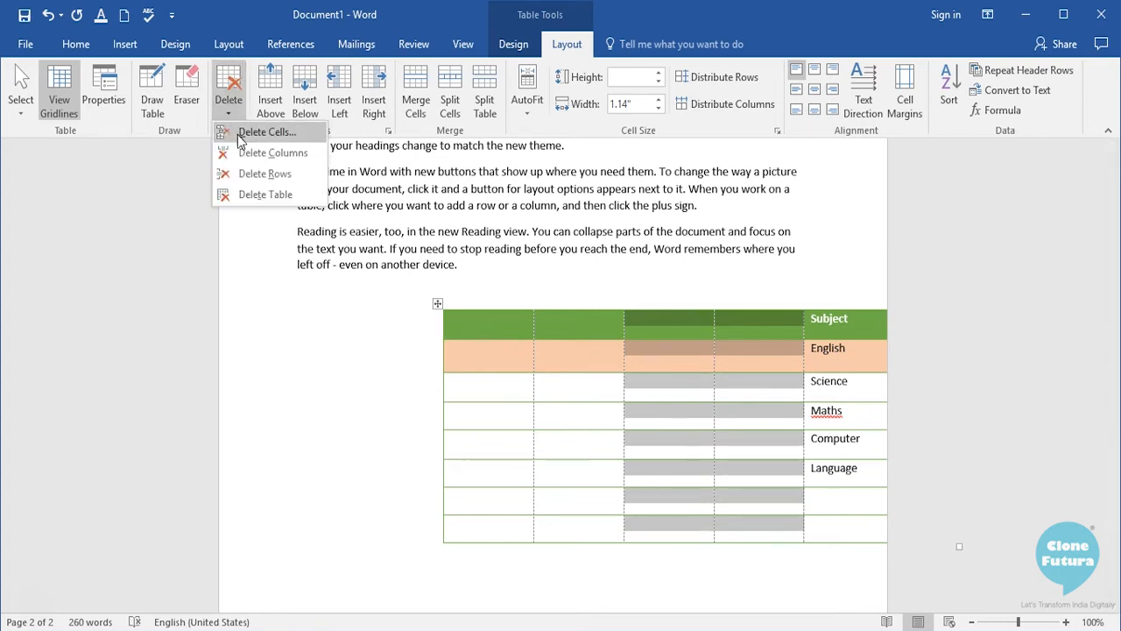
{"action": "left_click", "coordinate": [457, 330]}
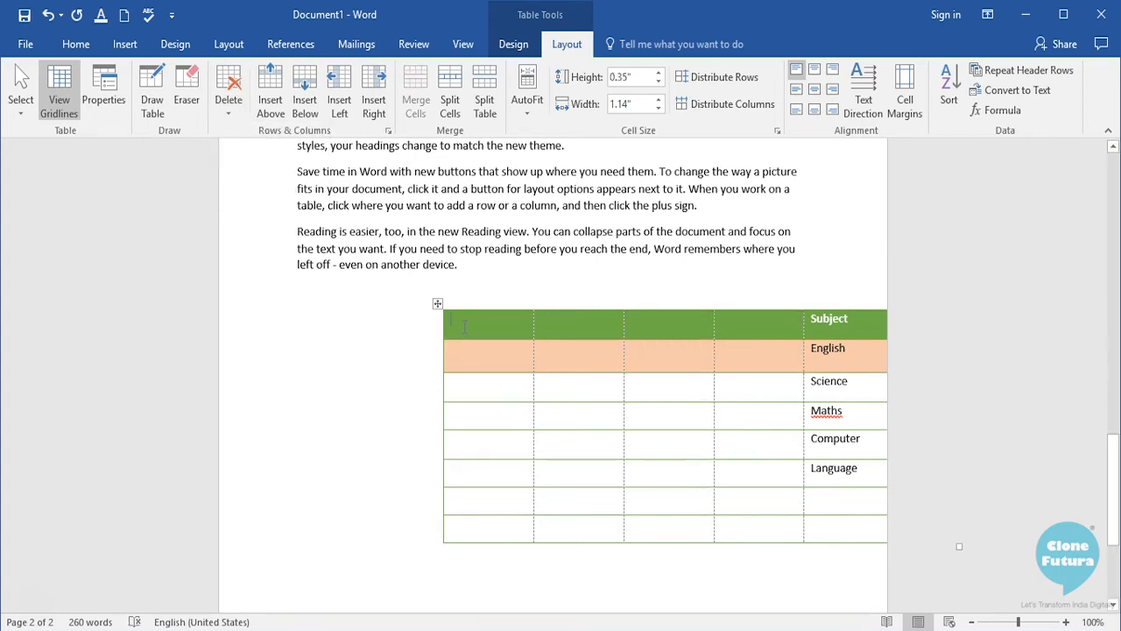
{"action": "left_click", "coordinate": [232, 114]}
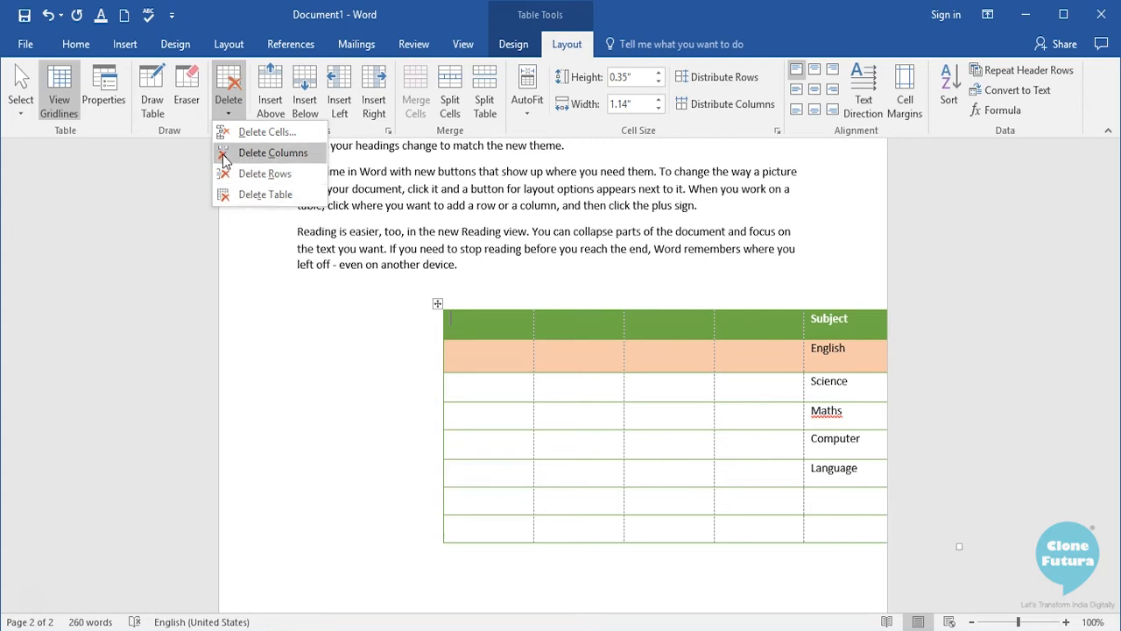
{"action": "left_click", "coordinate": [225, 161]}
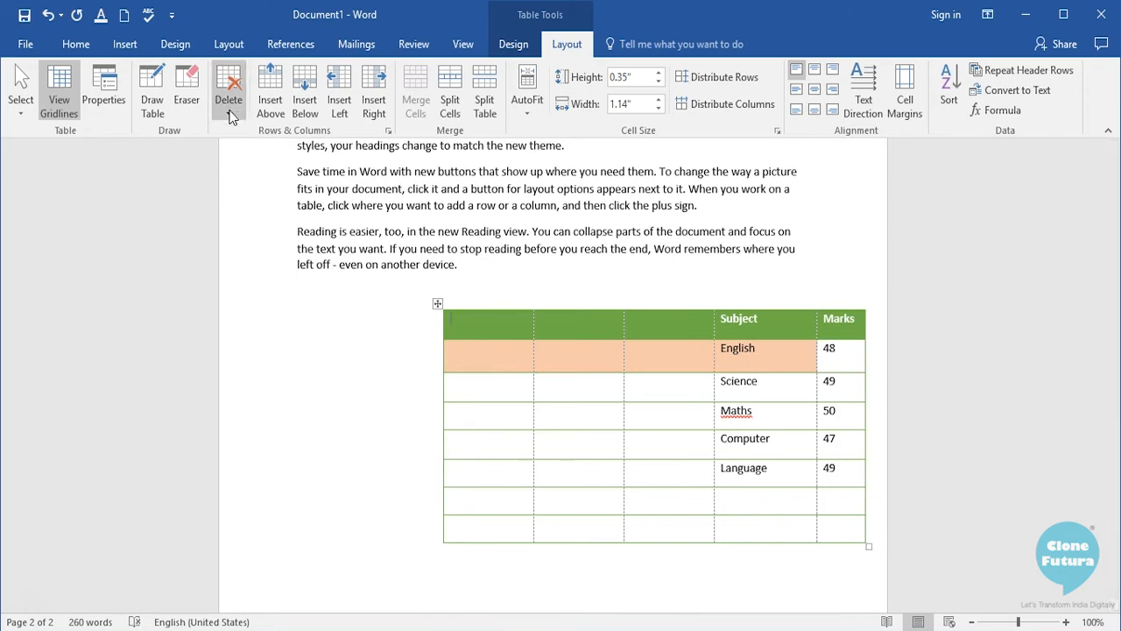
{"action": "left_click", "coordinate": [229, 112]}
{"action": "left_click", "coordinate": [233, 162]}
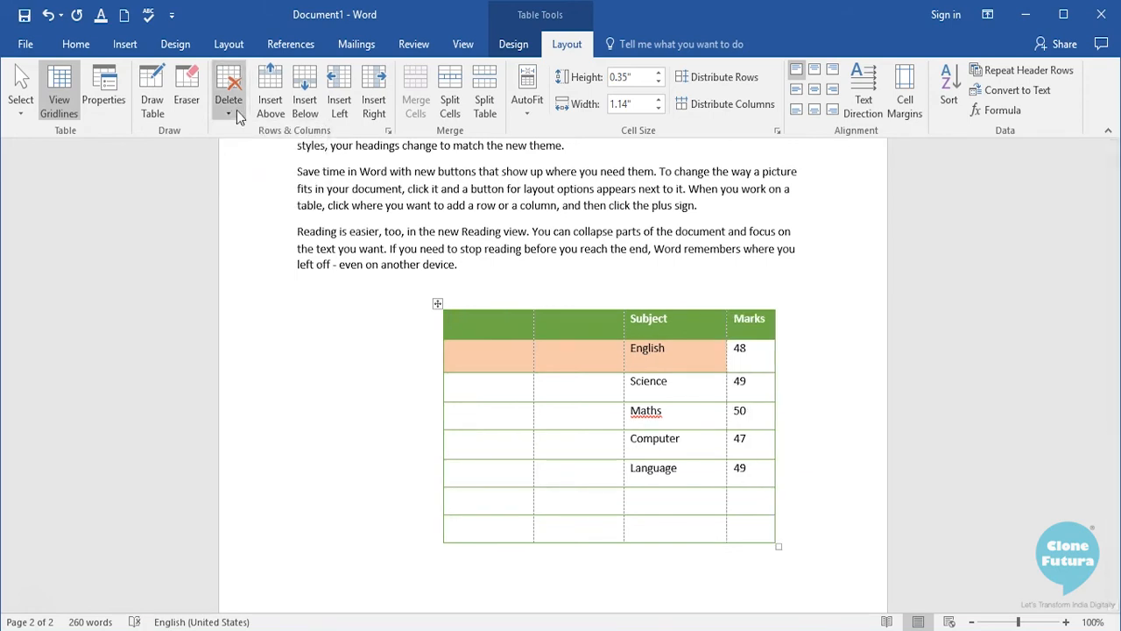
{"action": "left_click", "coordinate": [229, 110]}
{"action": "left_click", "coordinate": [260, 151]}
{"action": "left_click", "coordinate": [231, 112]}
{"action": "left_click", "coordinate": [232, 153]}
Step: Delete the first of the two empty rows below the Language row
{"action": "left_click", "coordinate": [486, 499]}
{"action": "left_click", "coordinate": [229, 99]}
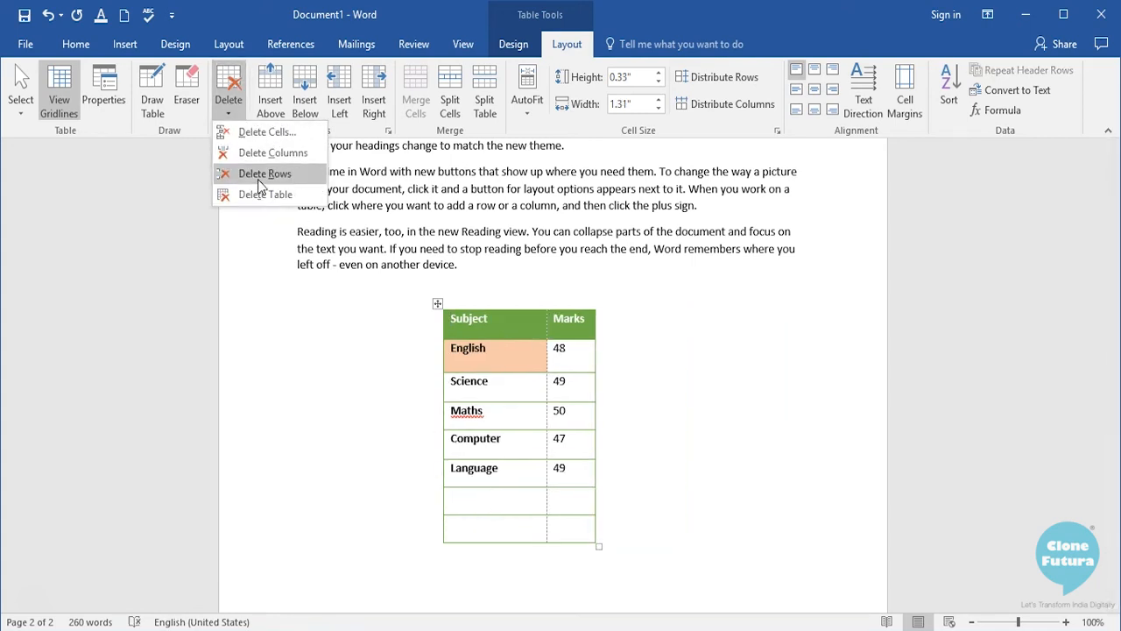
{"action": "left_click", "coordinate": [254, 185]}
Step: Split the Marks cell of the Science row into 2 columns and 1 row
{"action": "left_click", "coordinate": [580, 335]}
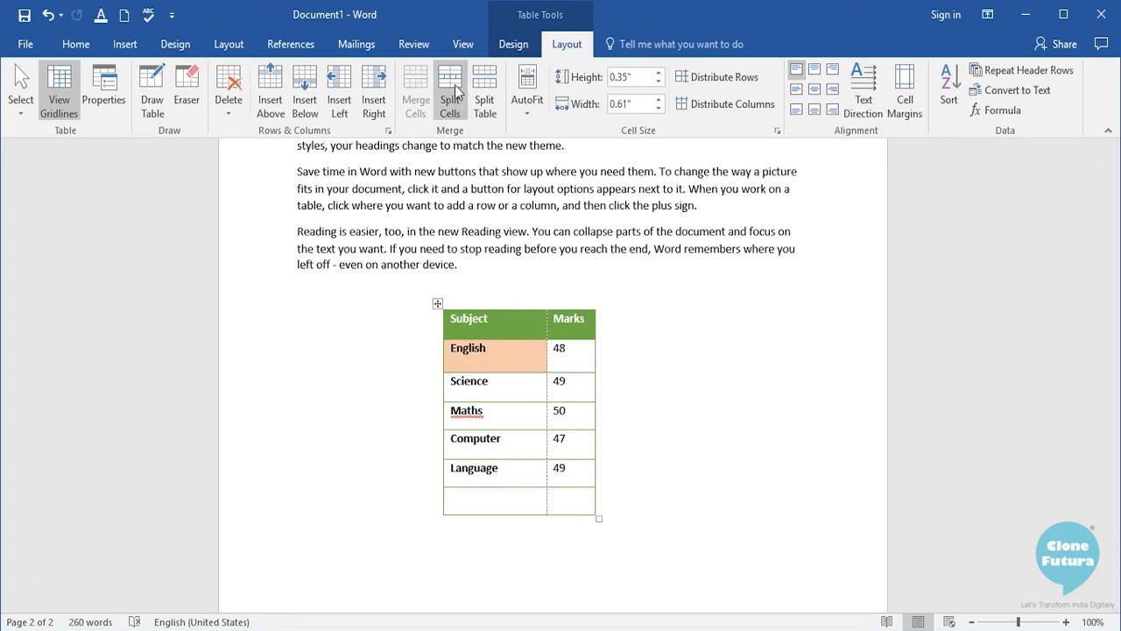
{"action": "left_click", "coordinate": [527, 469]}
{"action": "left_click", "coordinate": [573, 384]}
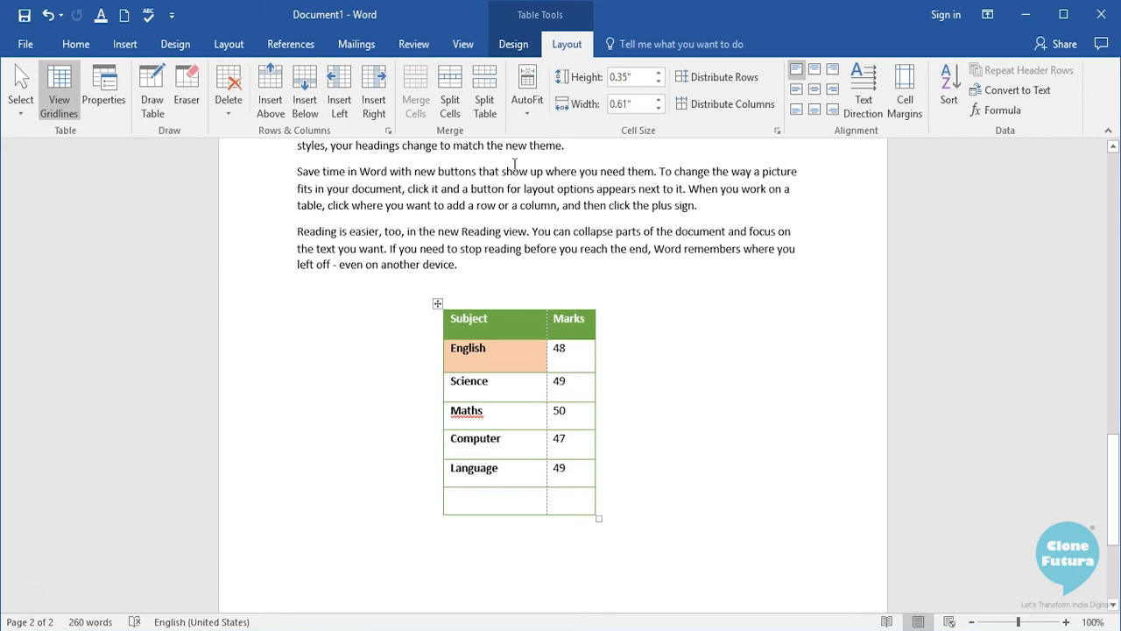
{"action": "left_click", "coordinate": [450, 101]}
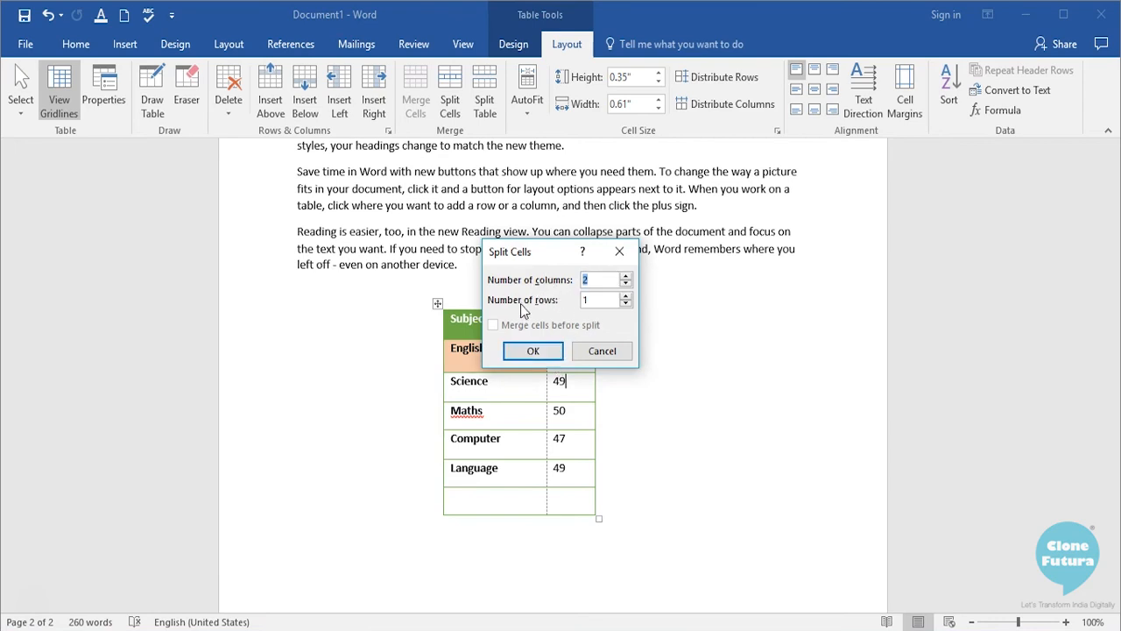
{"action": "left_click", "coordinate": [543, 352]}
Step: Replace the mark in the first half of the split Science cell with 25 and enter 24 in the second half
{"action": "left_click", "coordinate": [568, 383]}
{"action": "left_click", "coordinate": [570, 388]}
{"action": "mouse_move", "coordinate": [564, 382]}
{"action": "left_mouse_down"}
{"action": "mouse_move", "coordinate": [536, 385]}
{"action": "mouse_move", "coordinate": [566, 385]}
{"action": "mouse_move", "coordinate": [555, 385]}
{"action": "left_mouse_up"}
{"action": "left_click", "coordinate": [562, 387]}
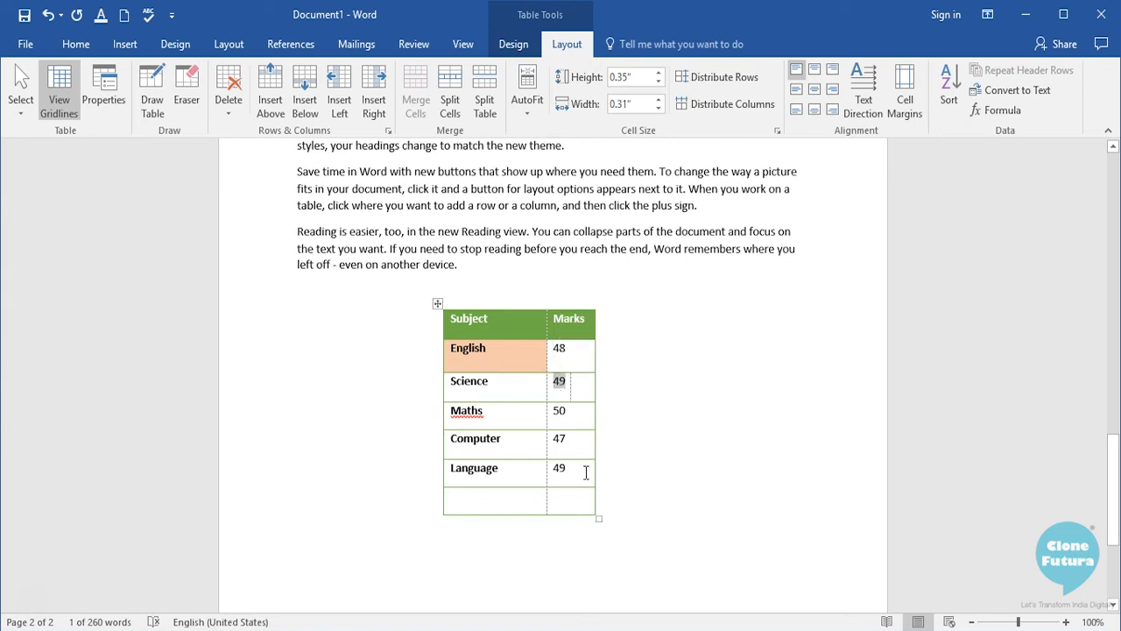
{"action": "type", "text": "25"}
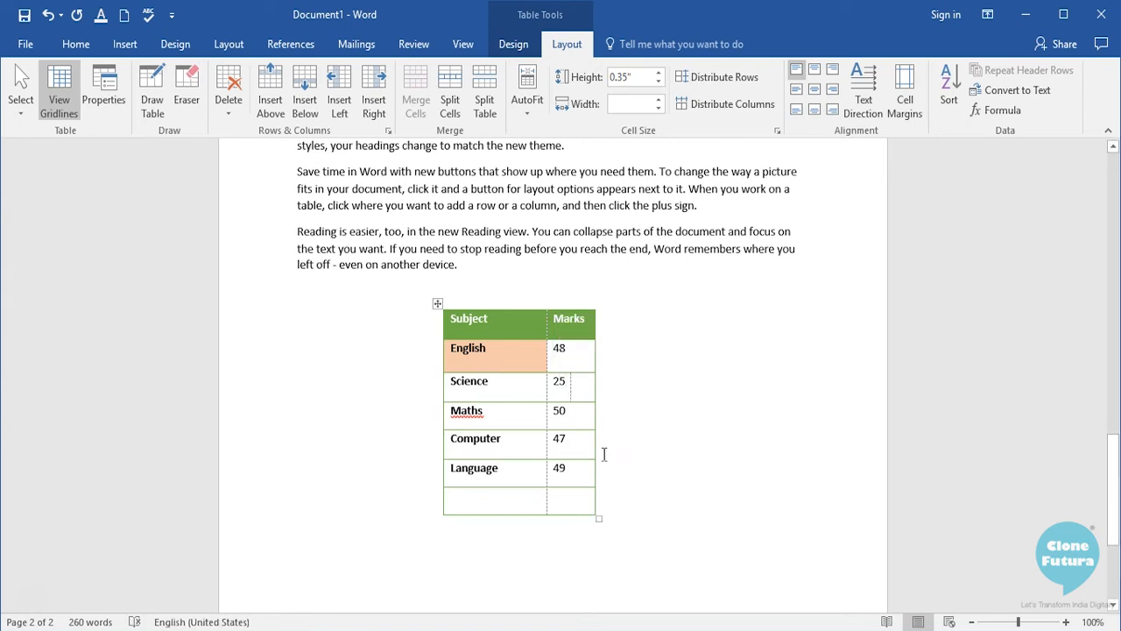
{"action": "left_click", "coordinate": [580, 384]}
{"action": "type", "text": "24"}
{"action": "left_click", "coordinate": [574, 410]}
Step: Try the different cell alignments on the English to Language rows, finishing with the text centered horizontally and vertically
{"action": "left_click_drag", "start_coordinate": [483, 351], "coordinate": [576, 483]}
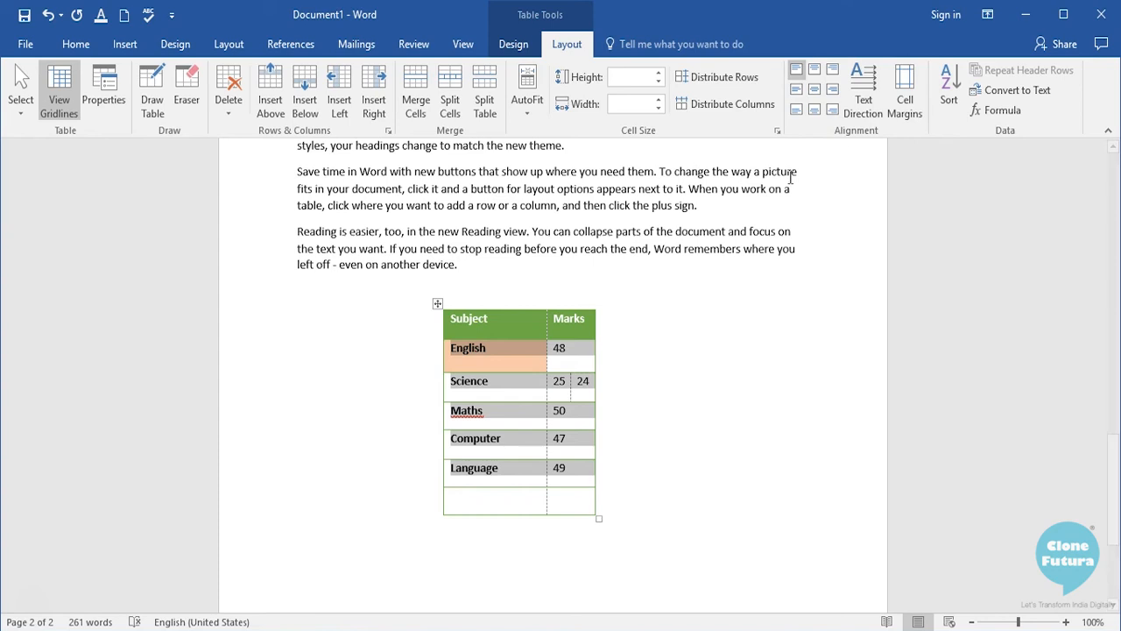
{"action": "left_click", "coordinate": [797, 77]}
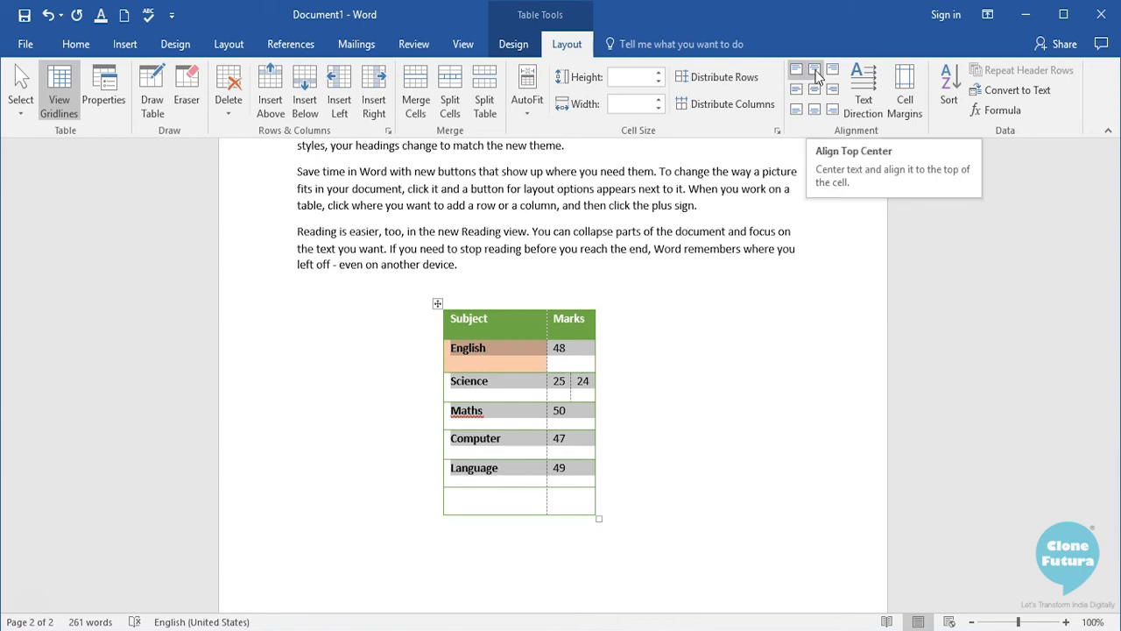
{"action": "left_click", "coordinate": [817, 77]}
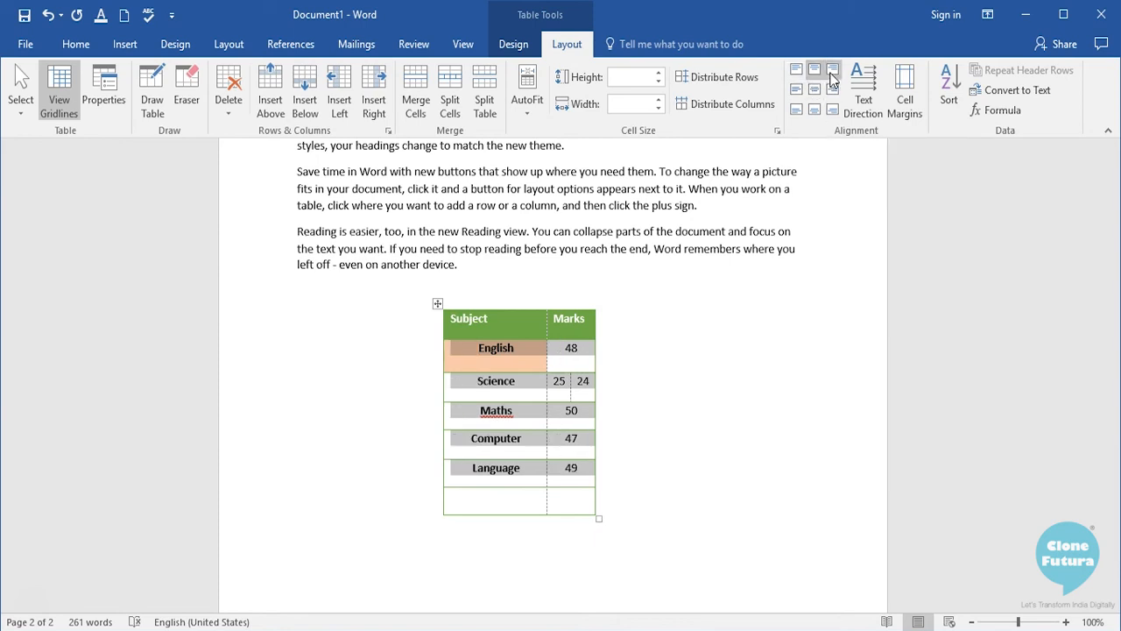
{"action": "left_click", "coordinate": [832, 75]}
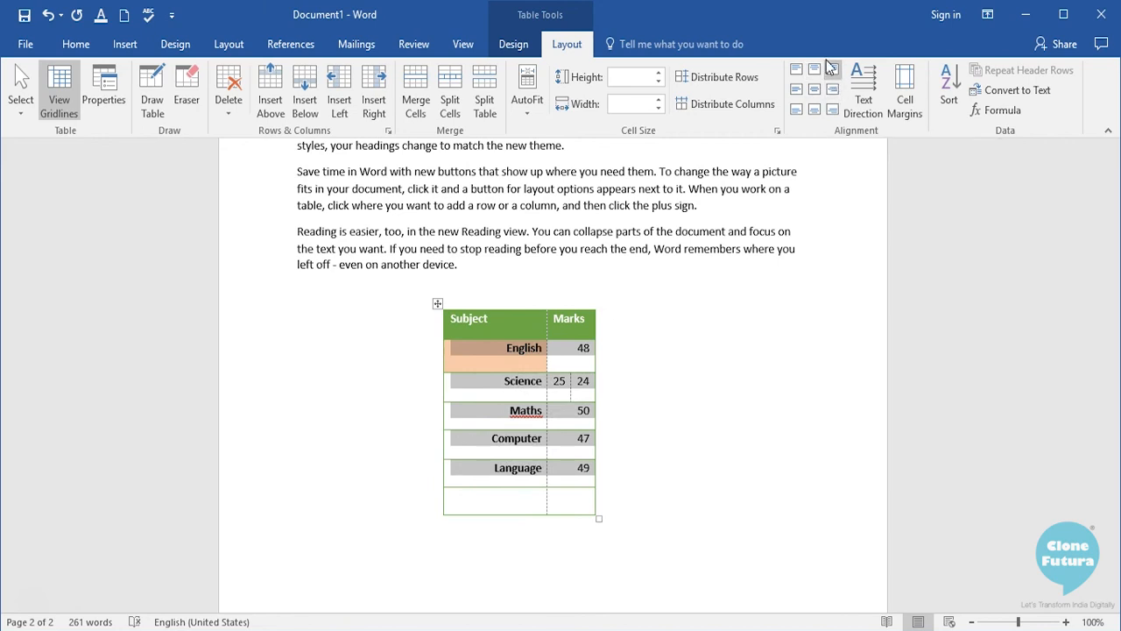
{"action": "left_click", "coordinate": [832, 89]}
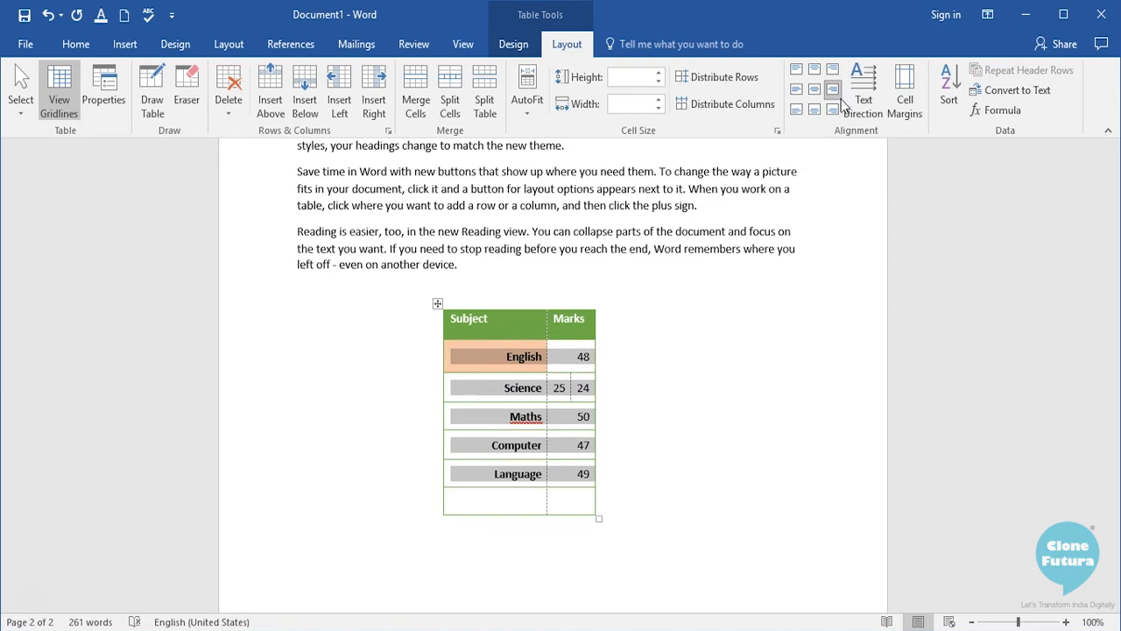
{"action": "left_click", "coordinate": [813, 91]}
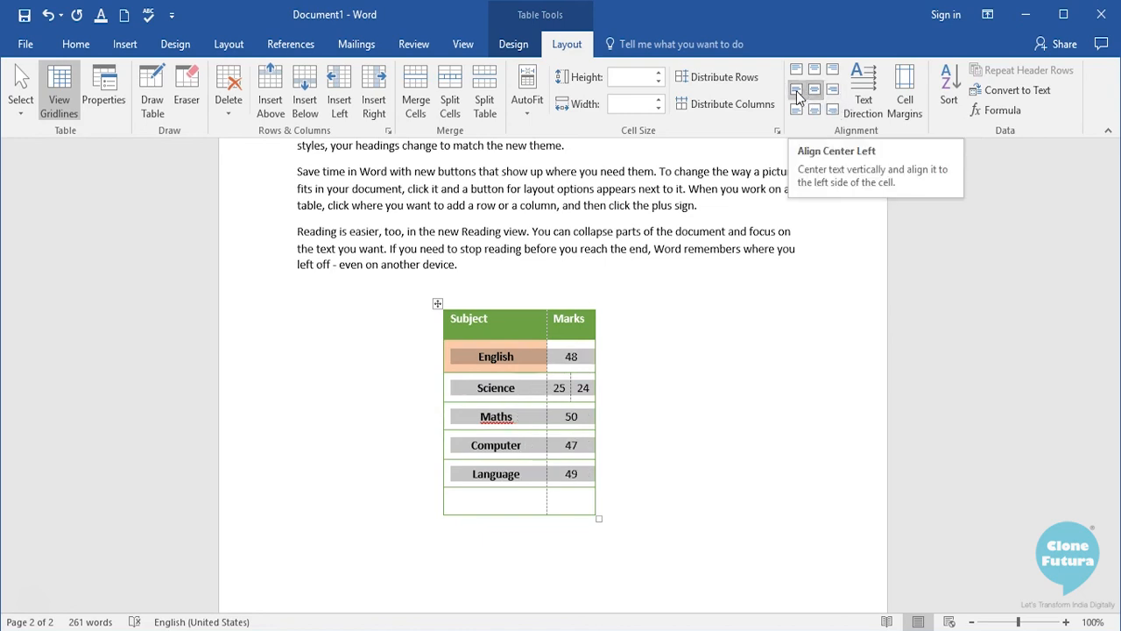
{"action": "left_click", "coordinate": [797, 94]}
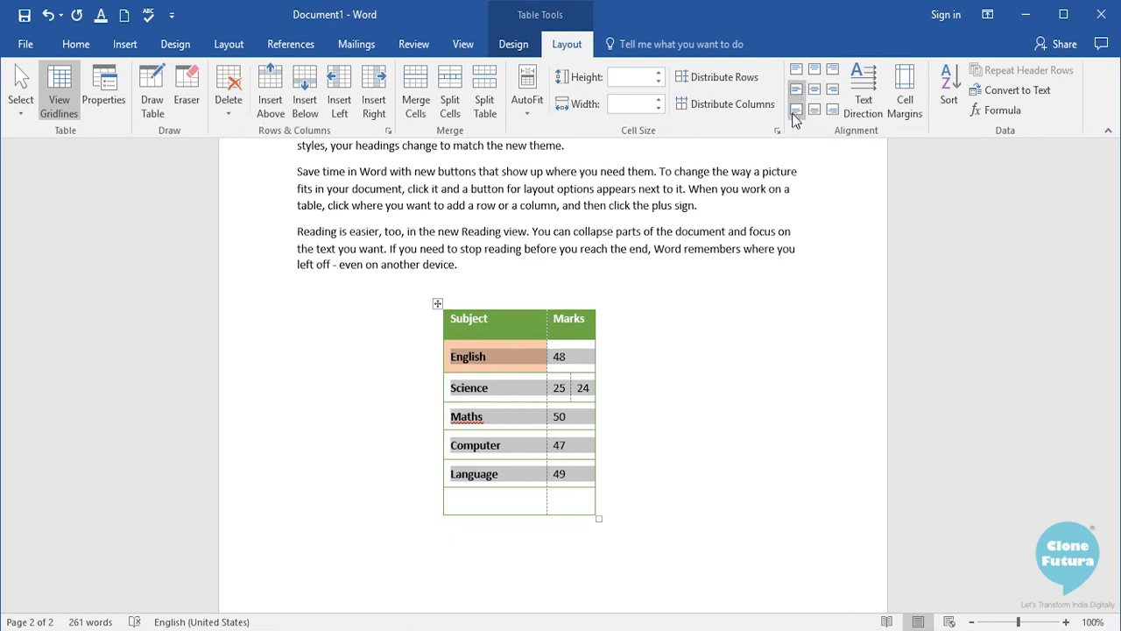
{"action": "left_click", "coordinate": [795, 111]}
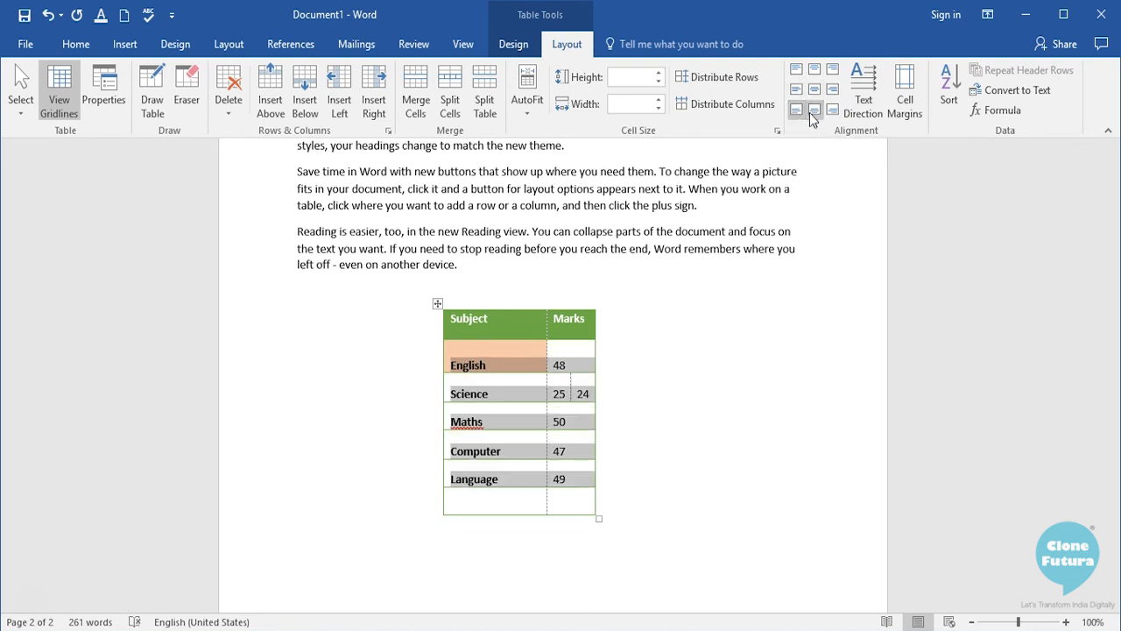
{"action": "left_click", "coordinate": [813, 112]}
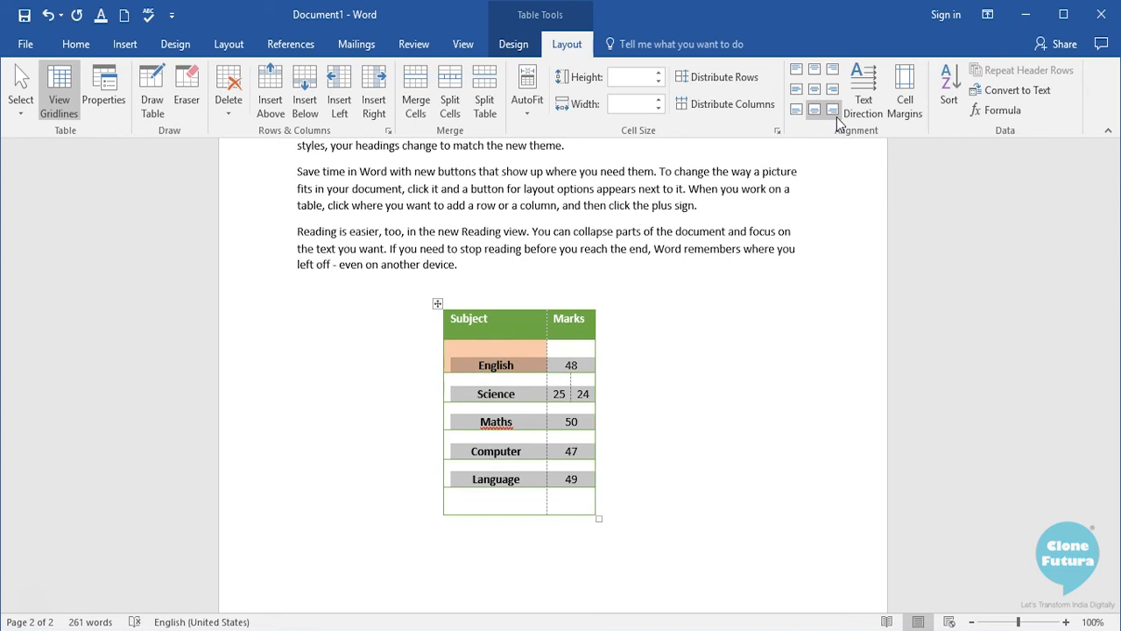
{"action": "left_click", "coordinate": [832, 111]}
{"action": "left_click", "coordinate": [814, 91]}
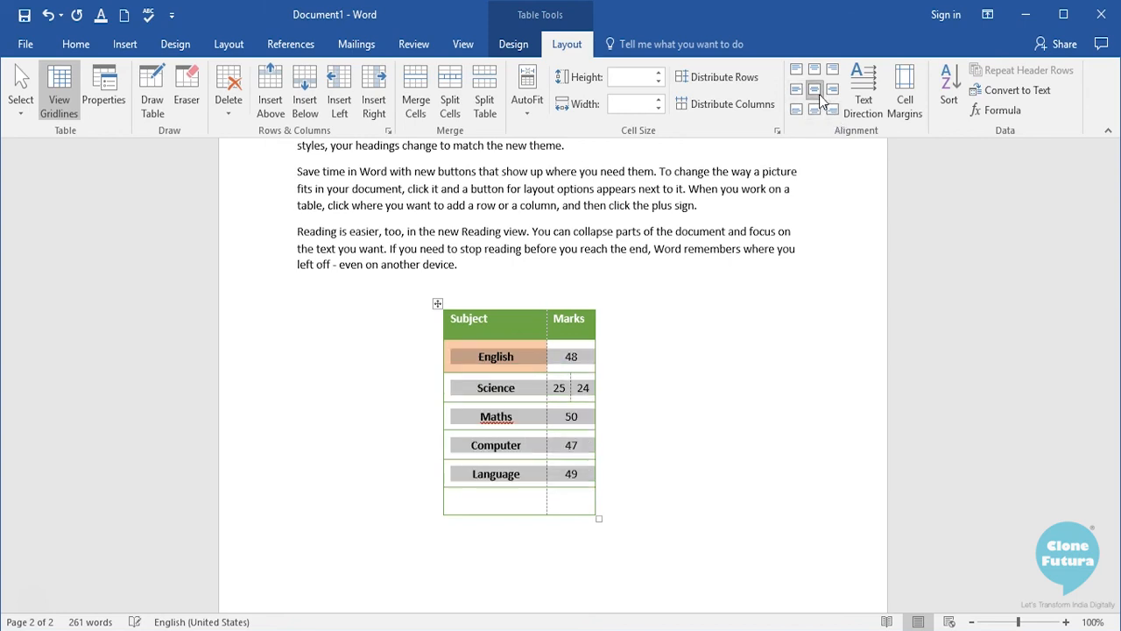
{"action": "left_click", "coordinate": [663, 445]}
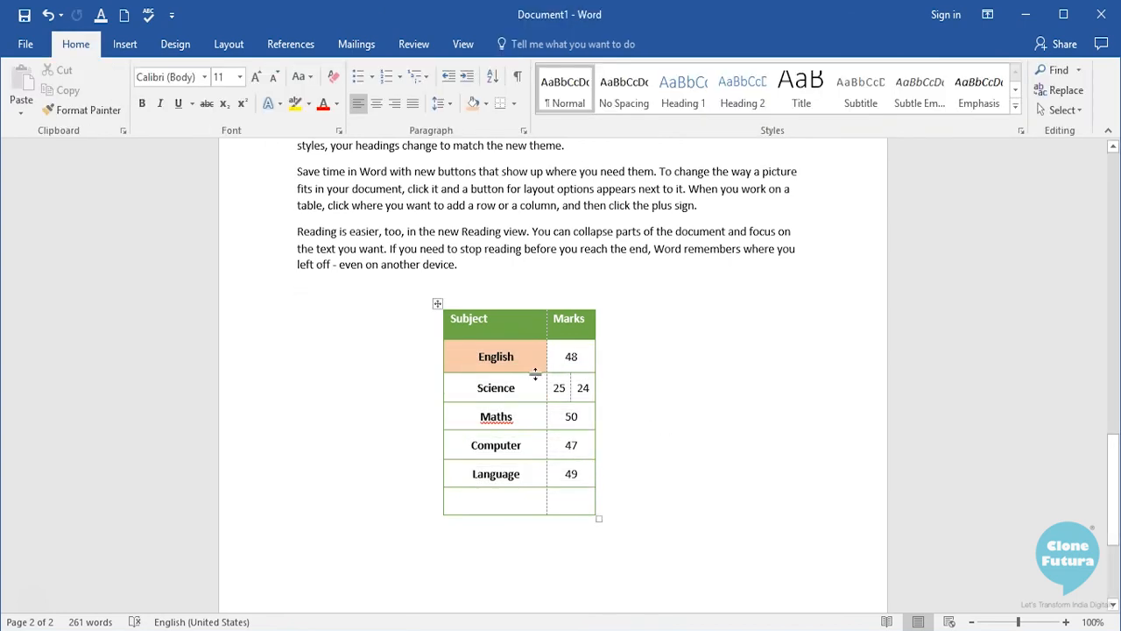
{"action": "left_click", "coordinate": [520, 325]}
{"action": "left_click", "coordinate": [567, 44]}
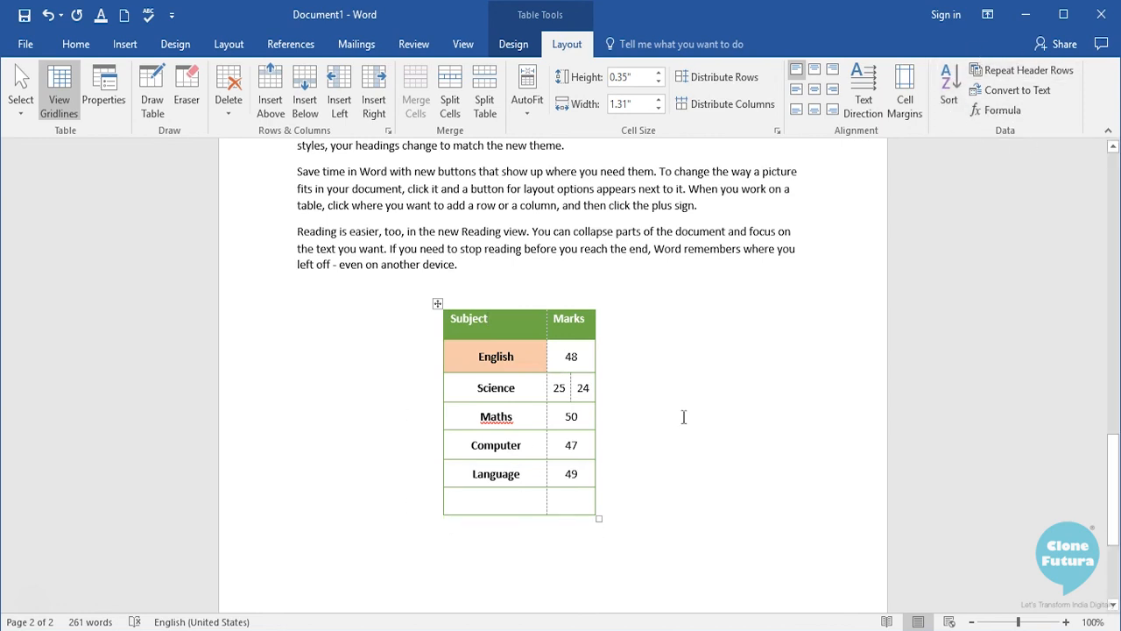
{"action": "left_click", "coordinate": [470, 330]}
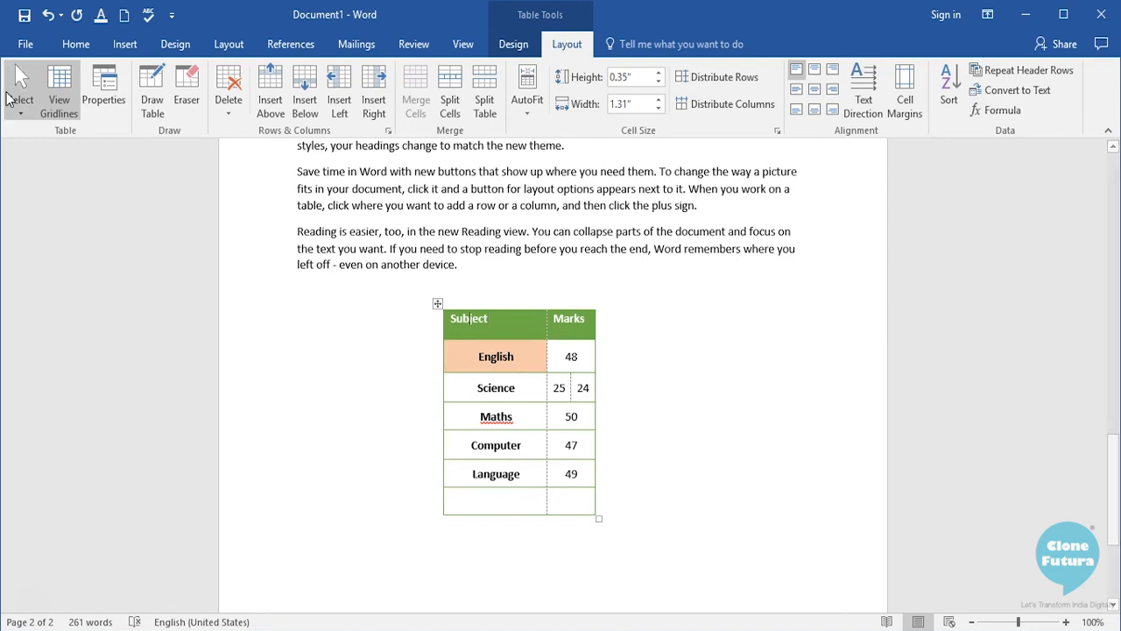
{"action": "left_click", "coordinate": [410, 377]}
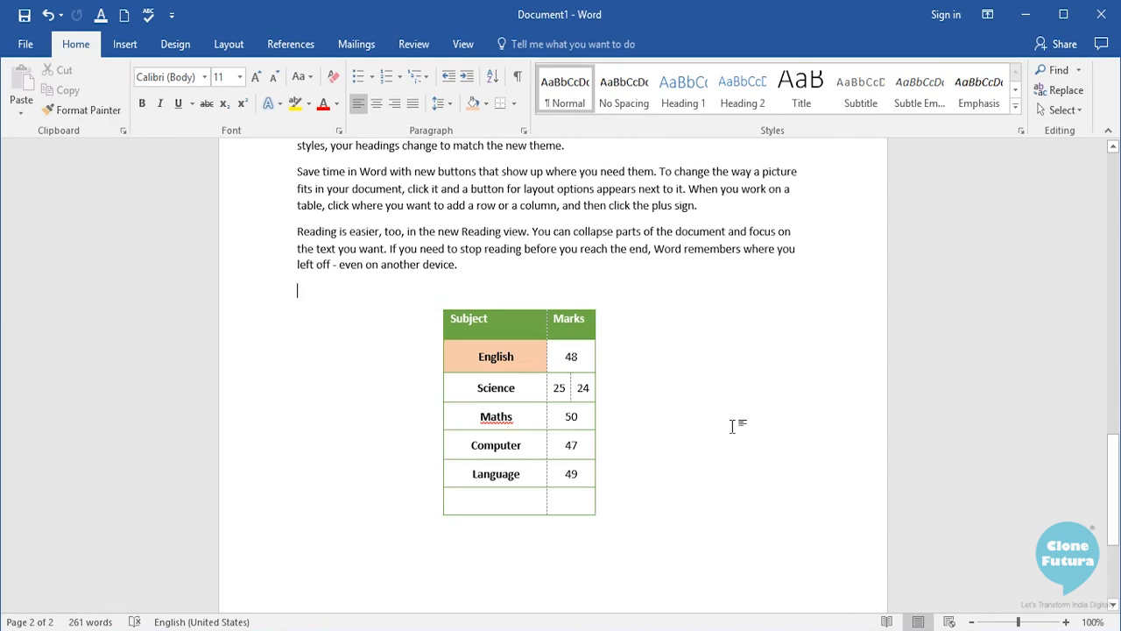